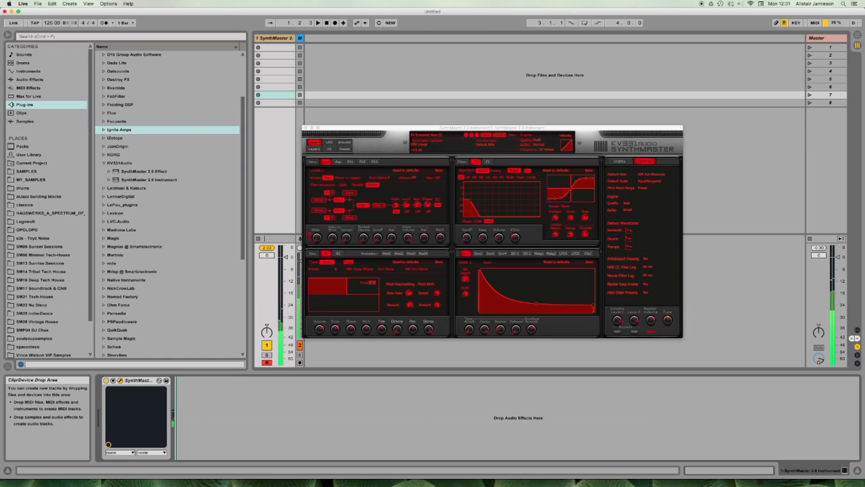
# Switch to Chrome, close the KV331 Audio product page and show the SynthMaster tutorial video page.
pyautogui.press('super+Tab')
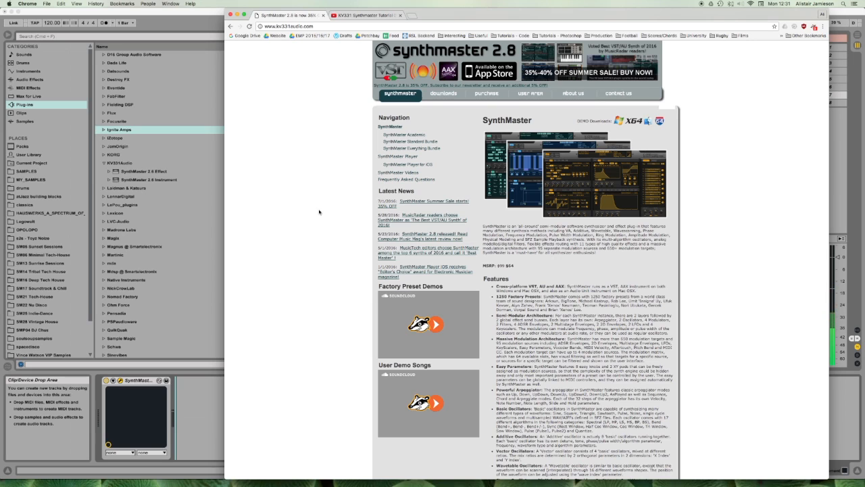
pyautogui.press('super+w')
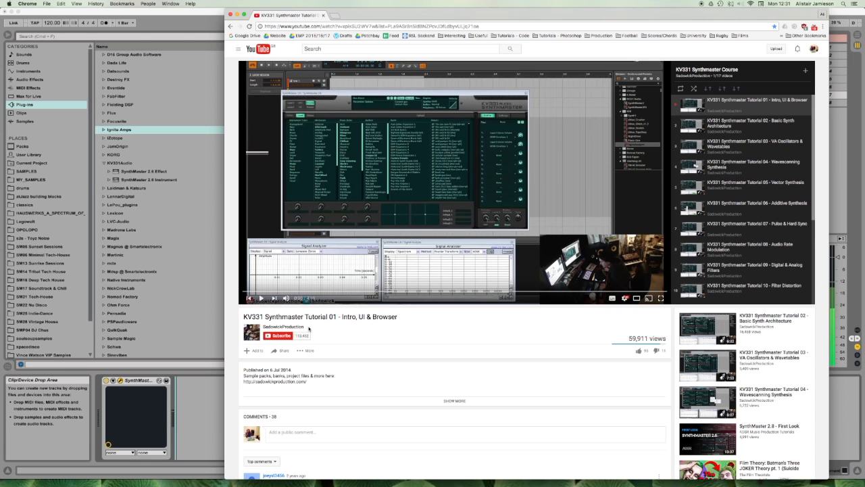
pyautogui.moveTo(312, 325)
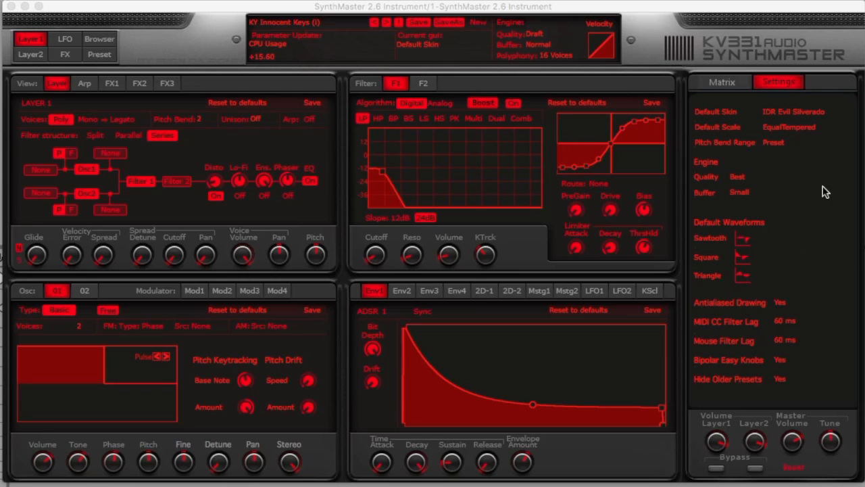
# Show SynthMaster's modulation matrix and start a new blank preset.
pyautogui.click(722, 86)
pyautogui.click(722, 85)
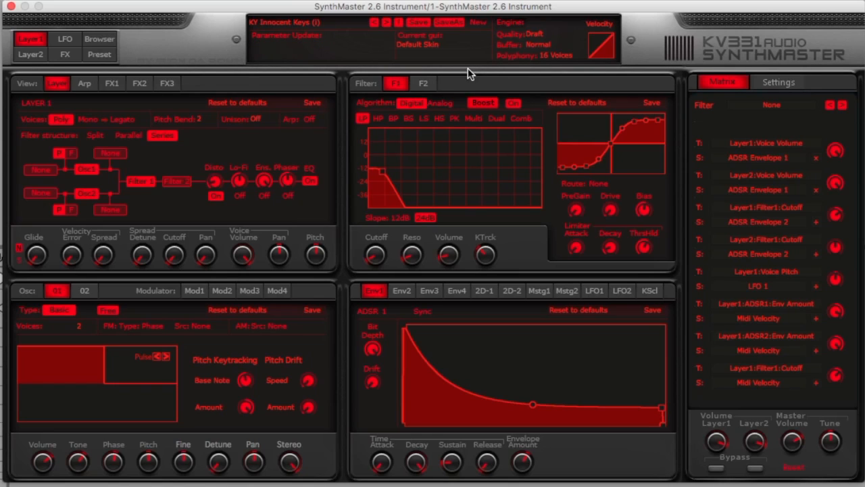
pyautogui.click(479, 23)
pyautogui.click(479, 24)
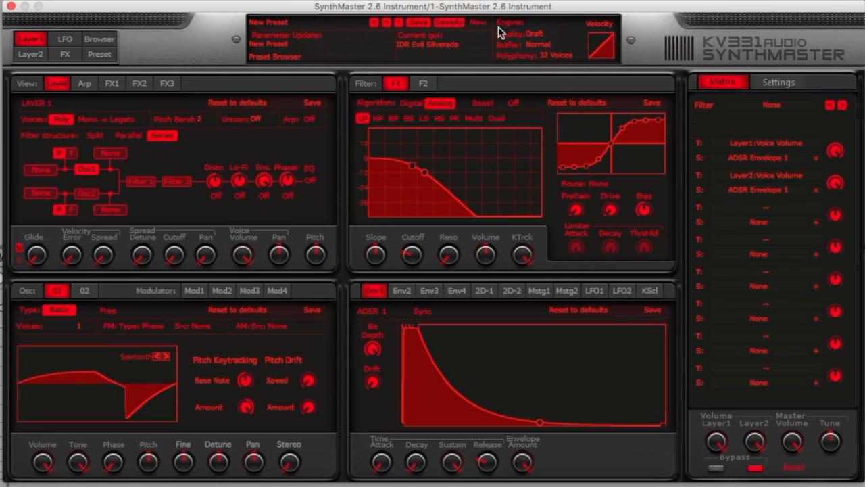
# Look through the Layer2, LFO, FX, Browser and Preset pages and return to the Layer1 page.
pyautogui.click(27, 55)
pyautogui.click(30, 39)
pyautogui.click(67, 40)
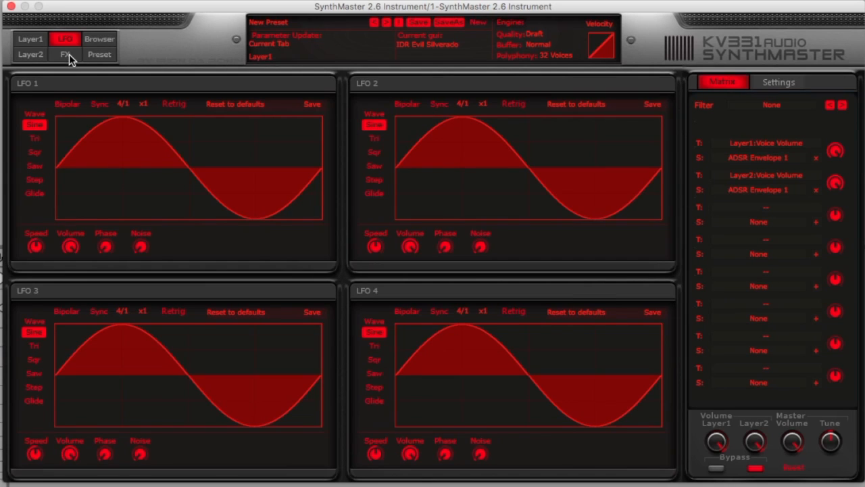
pyautogui.click(69, 54)
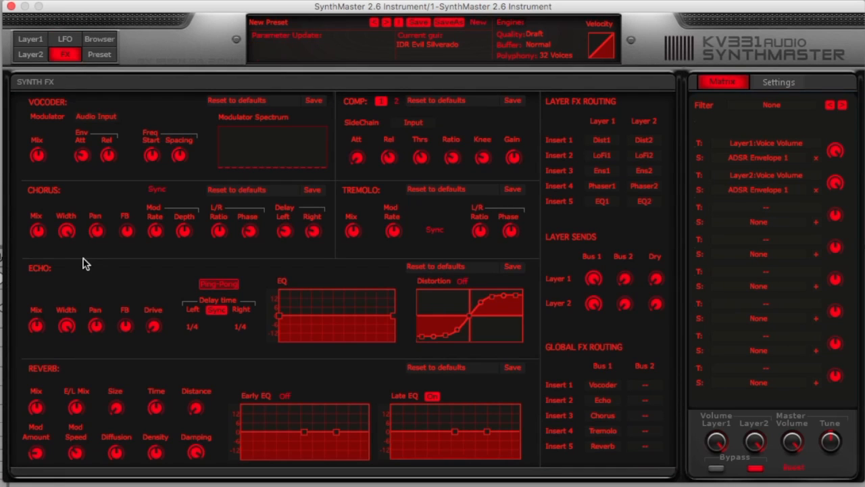
pyautogui.click(109, 39)
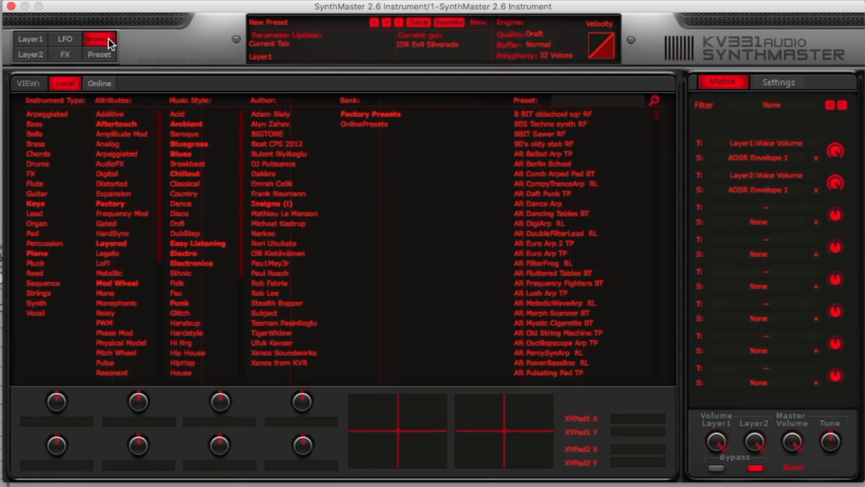
pyautogui.click(100, 56)
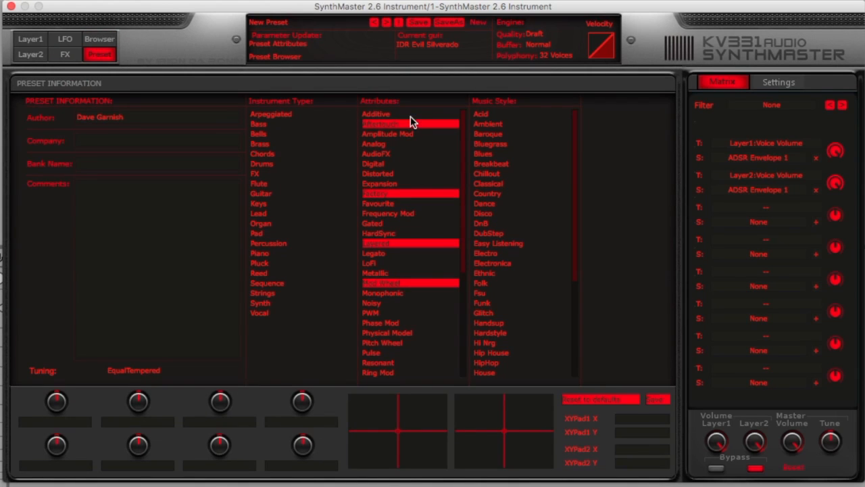
pyautogui.click(113, 200)
pyautogui.click(29, 39)
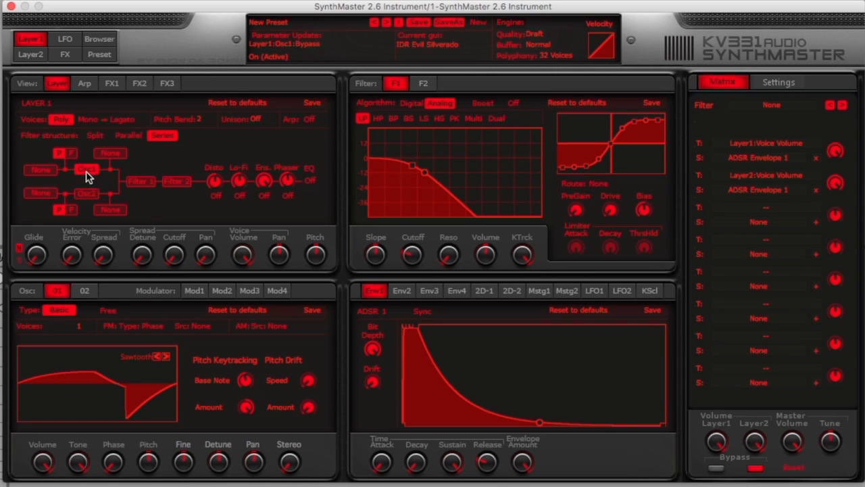
# Toggle Layer 1's oscillators, try the Parallel filter structure and restore Series.
pyautogui.click(84, 191)
pyautogui.click(84, 192)
pyautogui.click(88, 169)
pyautogui.click(142, 182)
pyautogui.click(134, 136)
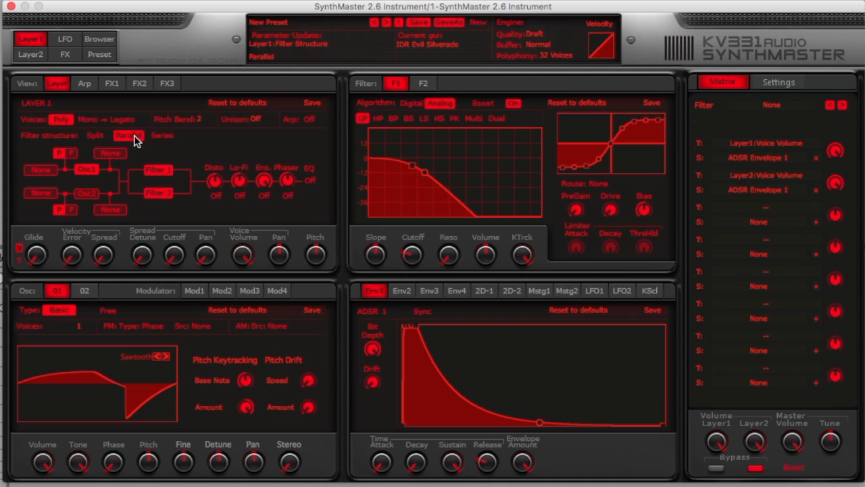
pyautogui.click(160, 136)
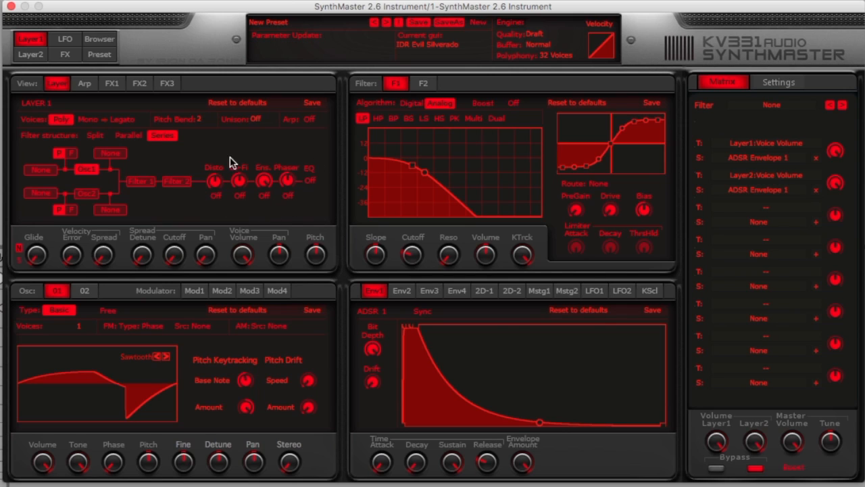
# Examine Layer 1's FX1 and FX3 effect views and return to its main layer view.
pyautogui.click(111, 83)
pyautogui.click(167, 83)
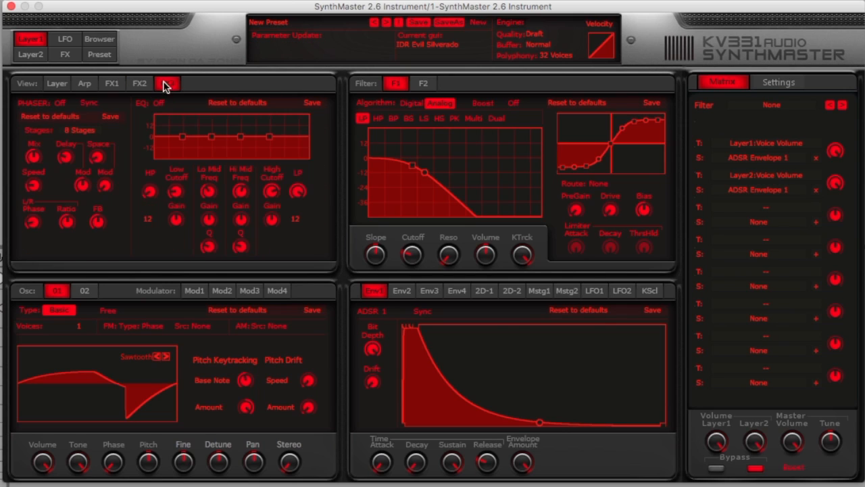
pyautogui.click(57, 83)
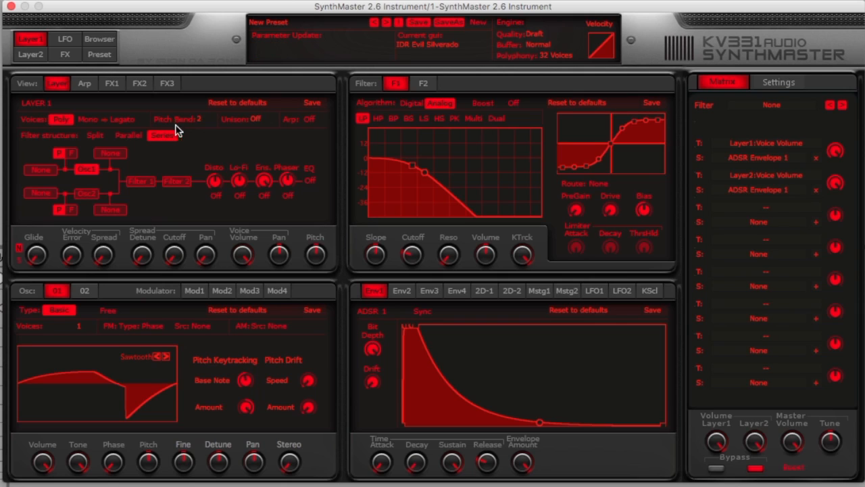
# Set Layer 1's unison to 8 voices and its voice mode to Mono.
pyautogui.click(254, 120)
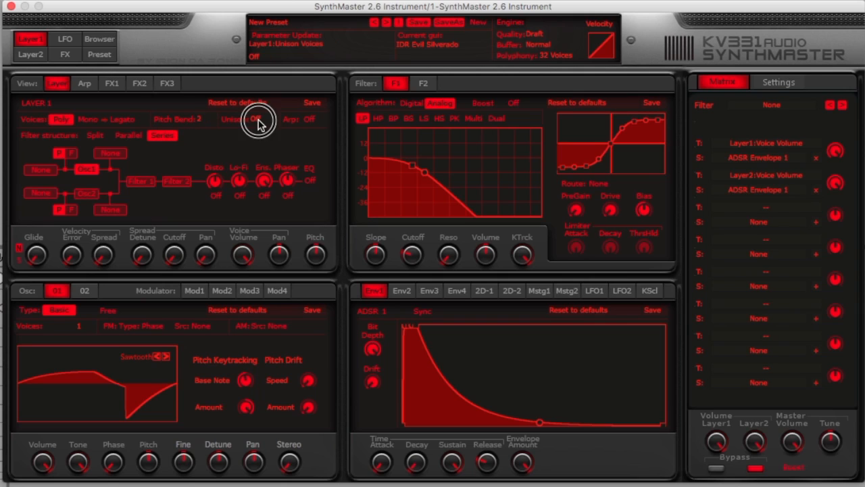
pyautogui.click(277, 230)
pyautogui.click(87, 119)
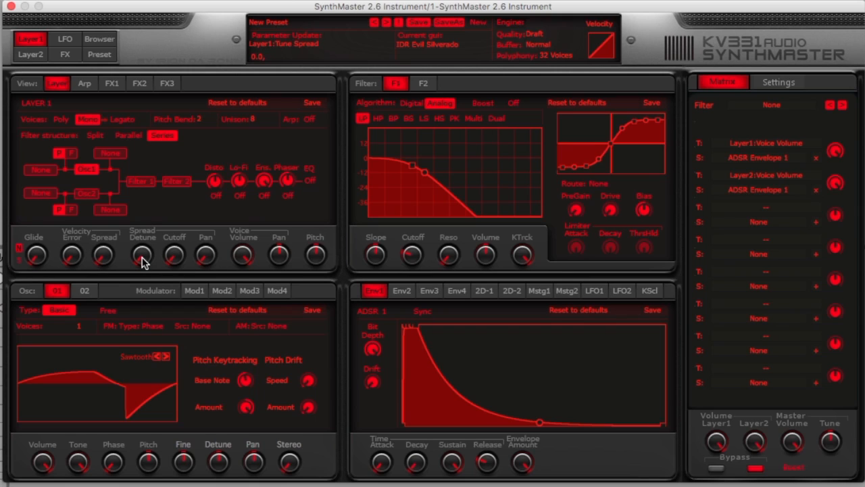
# Try out Layer 1's detune spread, pan spread, voice pan and glide controls.
pyautogui.moveTo(143, 263)
pyautogui.mouseDown()
pyautogui.moveTo(135, 174)
pyautogui.moveTo(133, 268)
pyautogui.mouseUp()
pyautogui.moveTo(205, 264); pyautogui.dragTo(186, 270)
pyautogui.moveTo(283, 267)
pyautogui.mouseDown()
pyautogui.moveTo(278, 228)
pyautogui.moveTo(276, 276)
pyautogui.moveTo(277, 251)
pyautogui.moveTo(280, 259)
pyautogui.mouseUp()
pyautogui.moveTo(37, 260); pyautogui.dragTo(6, 260)
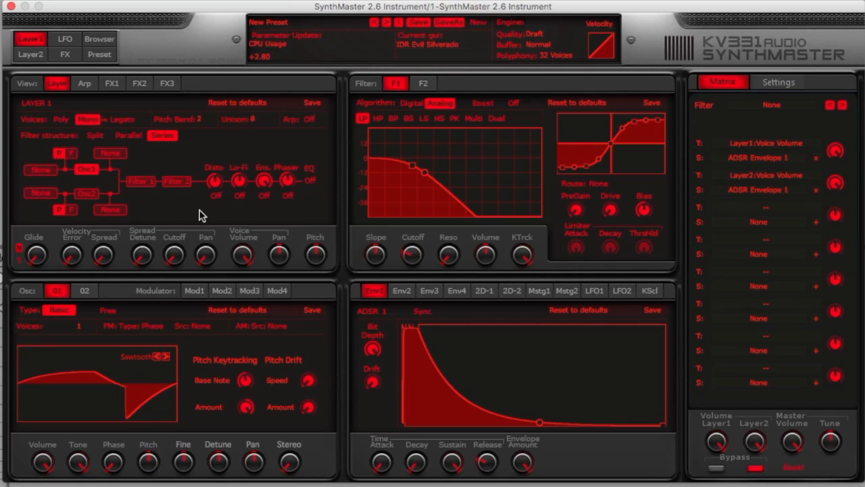
# Reduce Layer 1's unison to 2 voices and finally switch unison off.
pyautogui.click(252, 120)
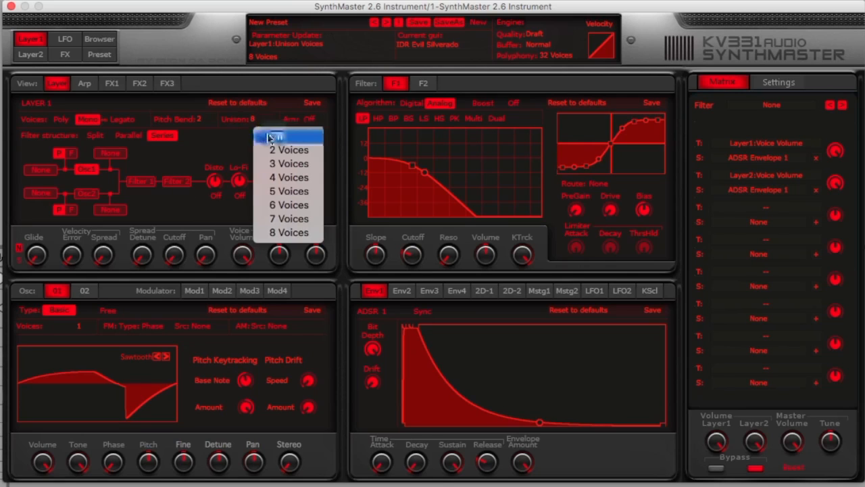
pyautogui.click(273, 150)
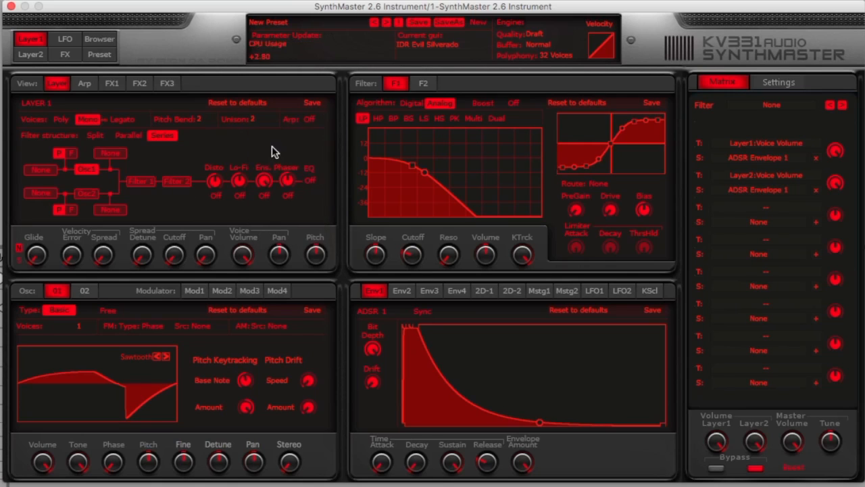
pyautogui.click(255, 120)
pyautogui.click(265, 134)
# Check oscillator 1's type choices and try out its volume, tone and phase controls.
pyautogui.click(62, 310)
pyautogui.click(167, 314)
pyautogui.moveTo(48, 467); pyautogui.dragTo(47, 486)
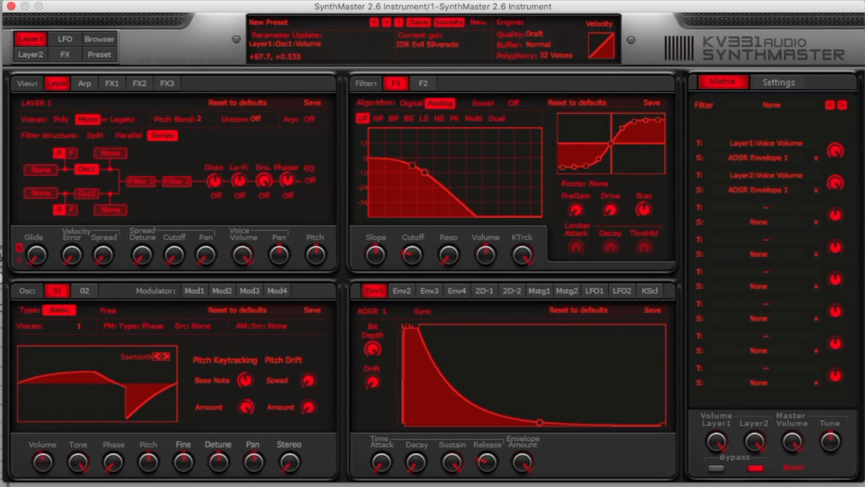
pyautogui.moveTo(86, 463); pyautogui.dragTo(78, 485)
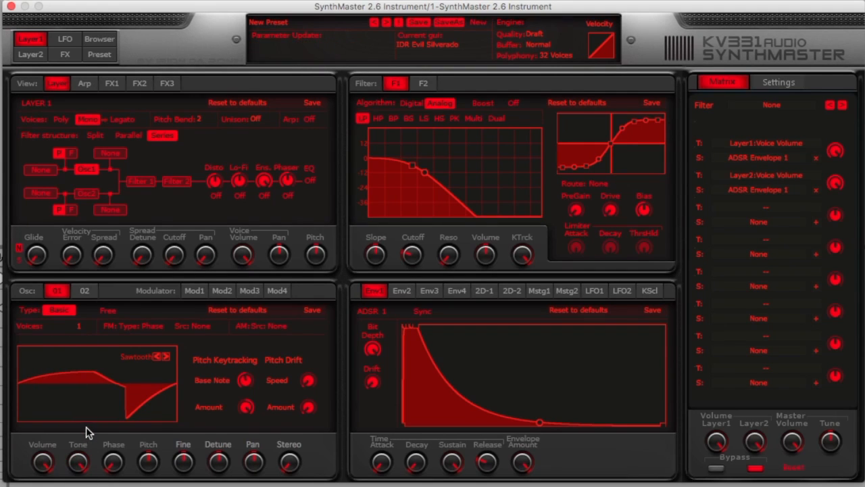
pyautogui.moveTo(79, 458); pyautogui.dragTo(81, 466)
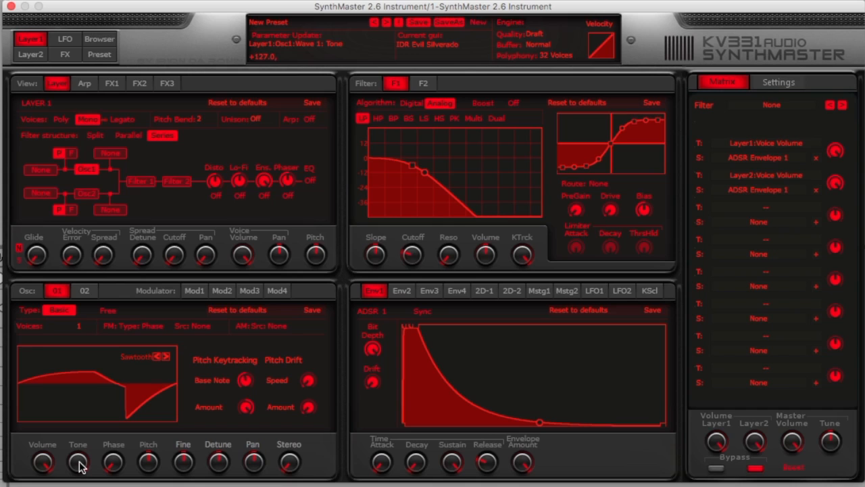
pyautogui.moveTo(116, 463); pyautogui.dragTo(46, 423)
pyautogui.moveTo(44, 409)
pyautogui.mouseDown()
pyautogui.moveTo(44, 331)
pyautogui.moveTo(35, 358)
pyautogui.moveTo(40, 399)
pyautogui.mouseUp()
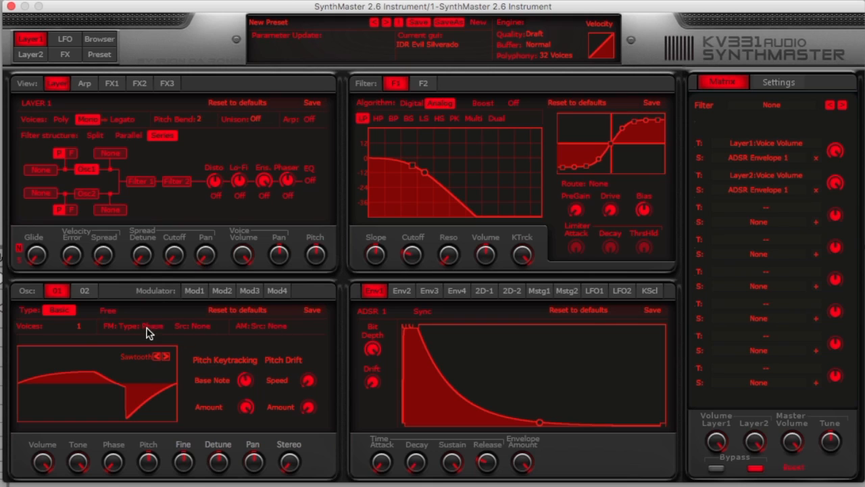
# Set oscillator 1 to 8 voices and enable its Free option.
pyautogui.click(86, 327)
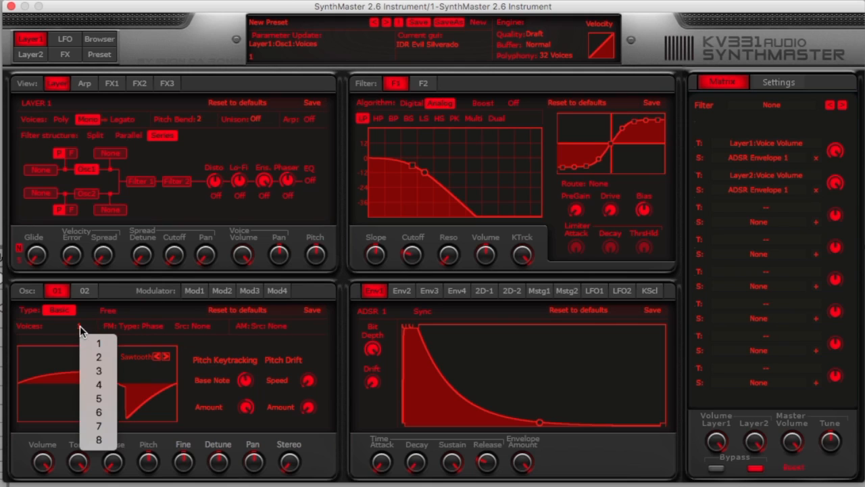
pyautogui.click(99, 439)
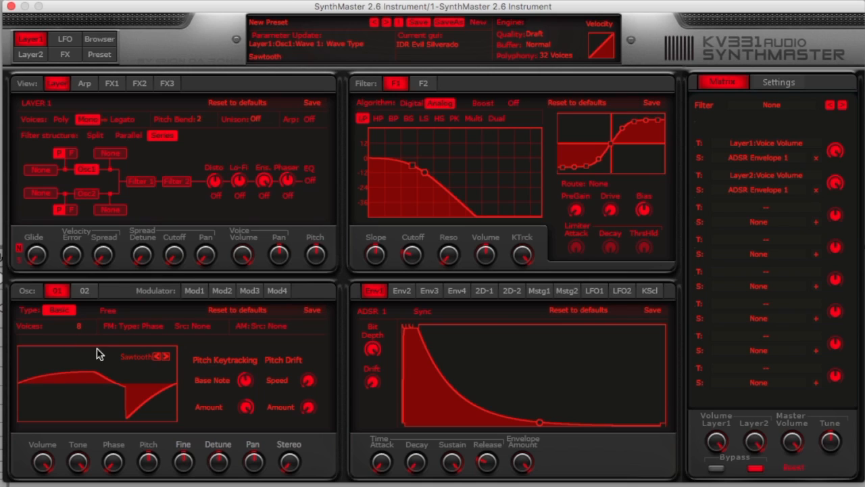
pyautogui.click(114, 311)
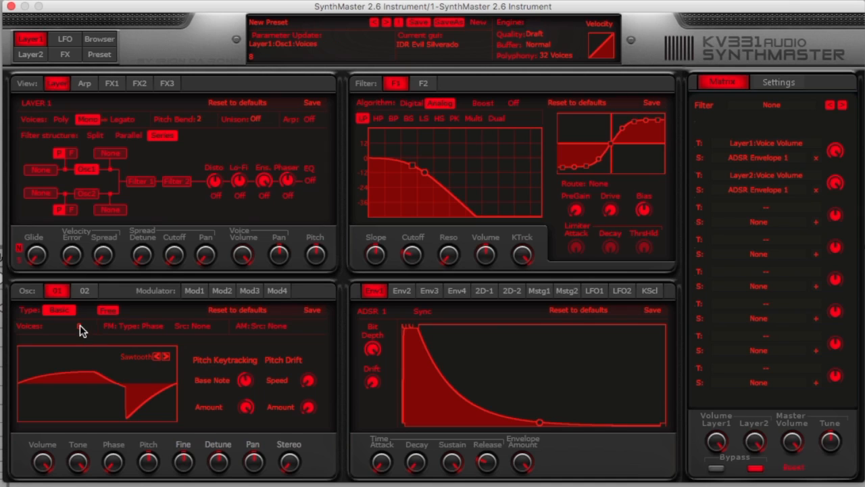
# Try out oscillator 1's detune, stereo and pitch controls.
pyautogui.moveTo(218, 462); pyautogui.dragTo(253, 486)
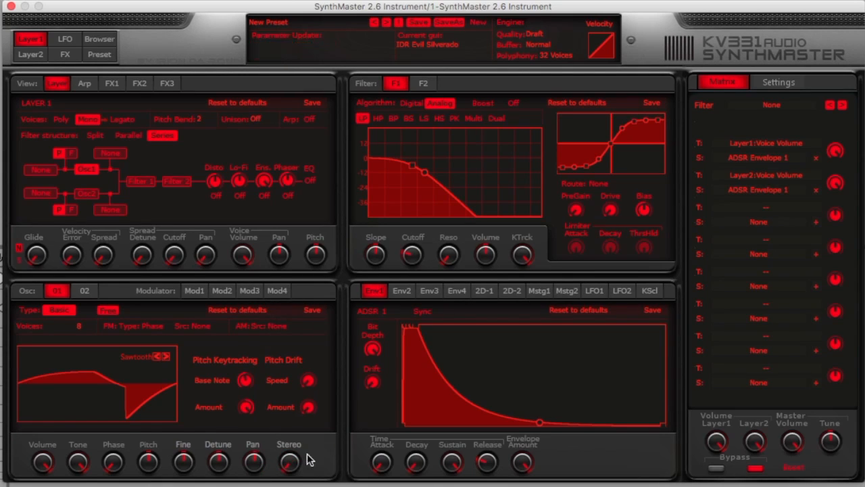
pyautogui.click(218, 464)
pyautogui.doubleClick(296, 464)
pyautogui.click(142, 467)
# View oscillator 2's settings, return to oscillator 1 and set its voices to 1.
pyautogui.click(90, 293)
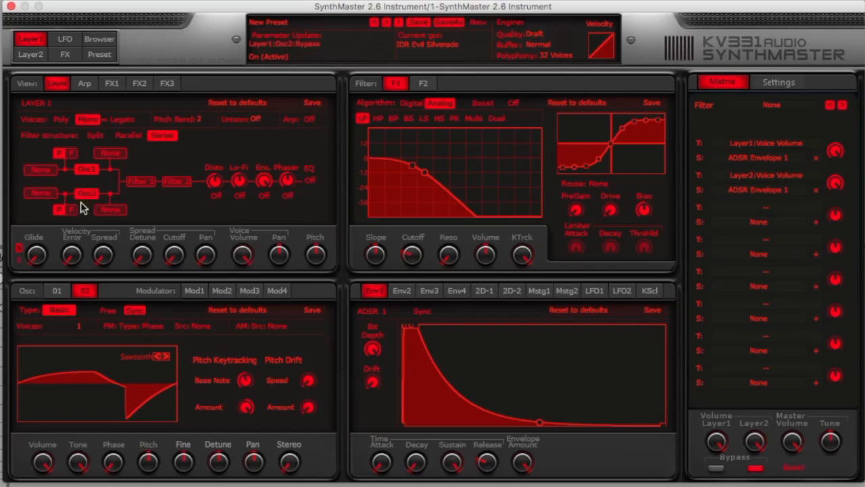
pyautogui.click(57, 296)
pyautogui.click(71, 328)
pyautogui.click(83, 344)
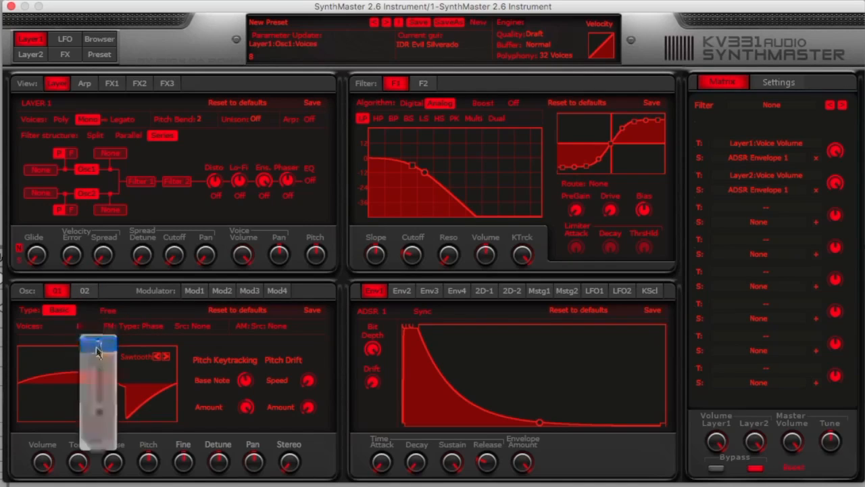
# Try out oscillator 2's pitch control and return to oscillator 1's settings.
pyautogui.click(85, 291)
pyautogui.moveTo(152, 466)
pyautogui.mouseDown()
pyautogui.moveTo(154, 395)
pyautogui.moveTo(150, 468)
pyautogui.moveTo(139, 396)
pyautogui.moveTo(135, 463)
pyautogui.moveTo(144, 465)
pyautogui.mouseUp()
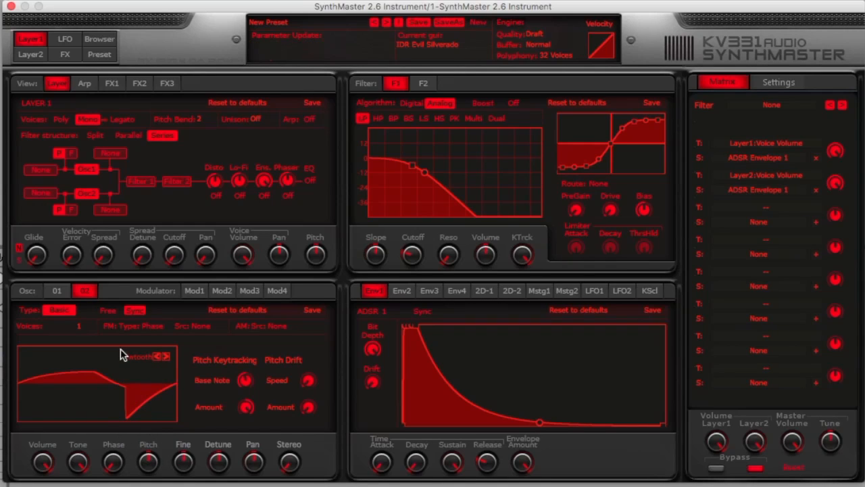
pyautogui.click(65, 293)
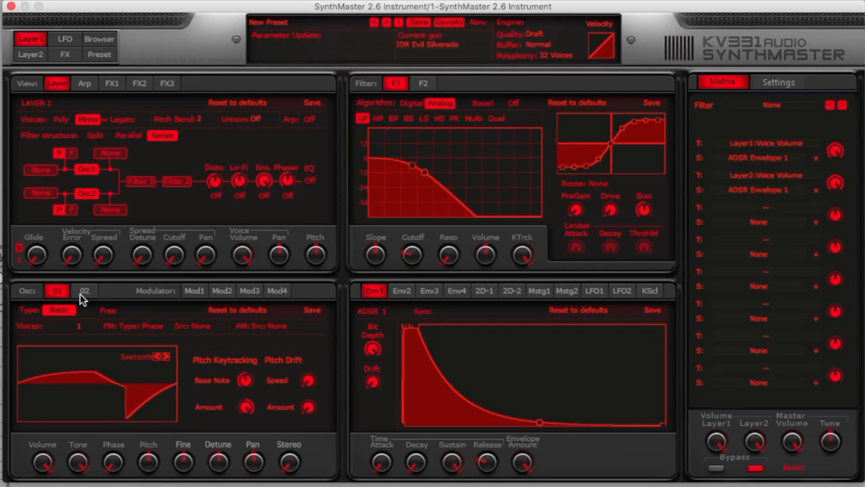
# Set oscillator 1's waveform to Noise and try its tone control.
pyautogui.click(113, 376)
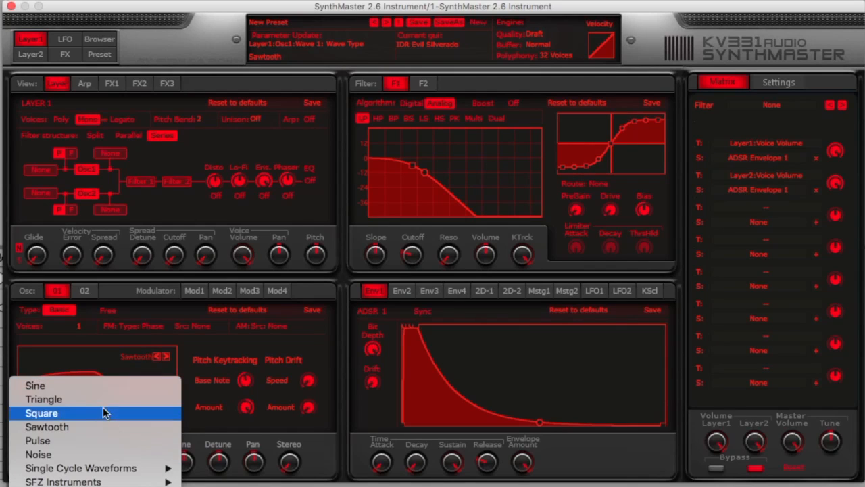
pyautogui.click(94, 452)
pyautogui.click(78, 466)
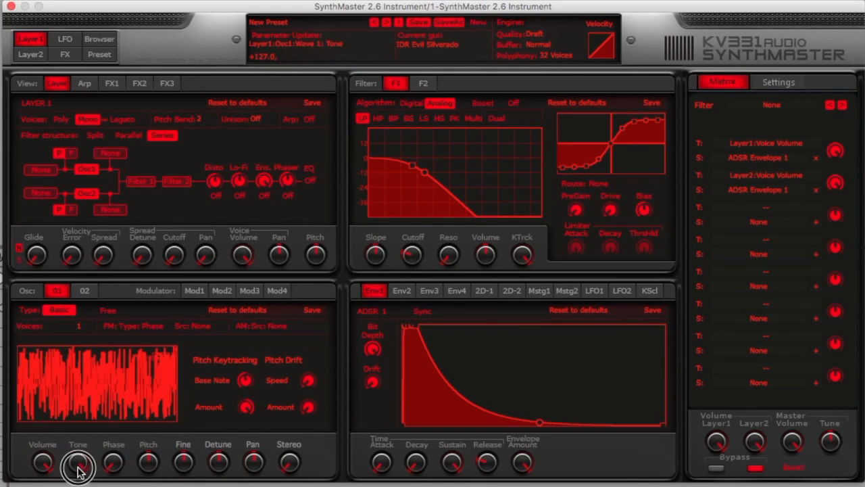
# Set oscillator 1's waveform to the single cycle waveform Fr4 - Doepfer Modular 3.
pyautogui.click(108, 365)
pyautogui.moveTo(125, 468)
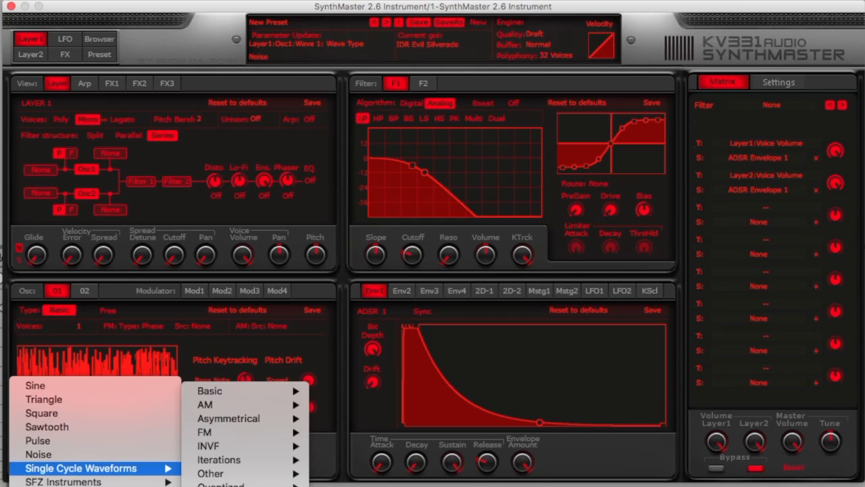
pyautogui.click(220, 485)
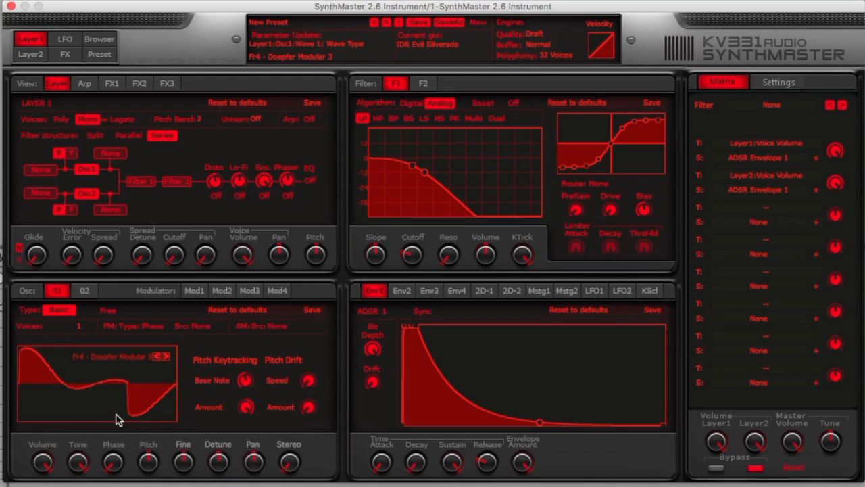
# Set oscillator 1's waveform to a Random 32 Step single cycle waveform.
pyautogui.click(92, 369)
pyautogui.moveTo(169, 467)
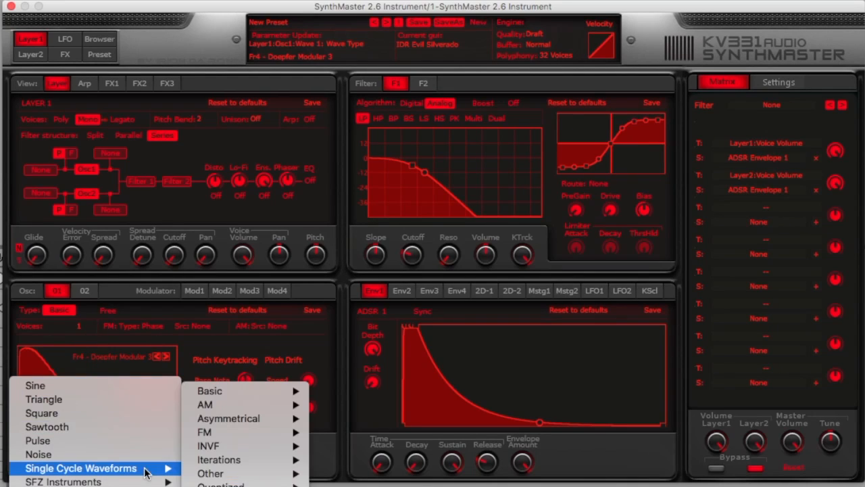
pyautogui.click(338, 485)
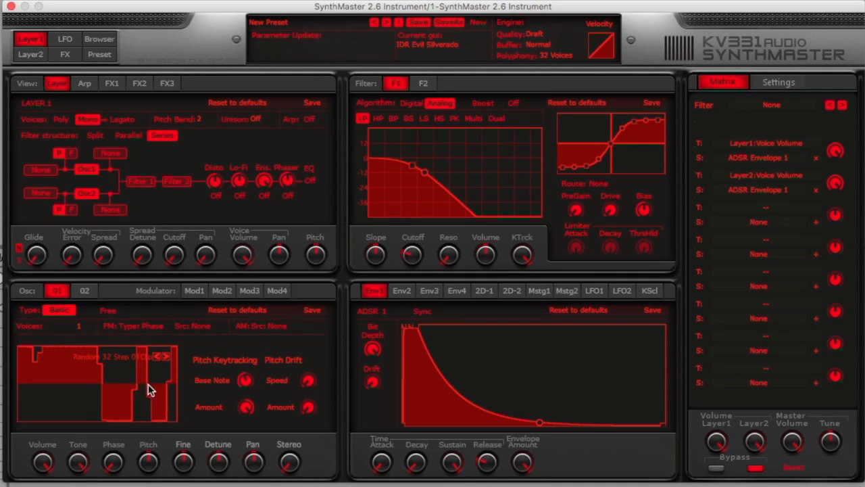
# Switch oscillator 1's type from Basic to Additive.
pyautogui.click(89, 367)
pyautogui.click(66, 340)
pyautogui.click(59, 309)
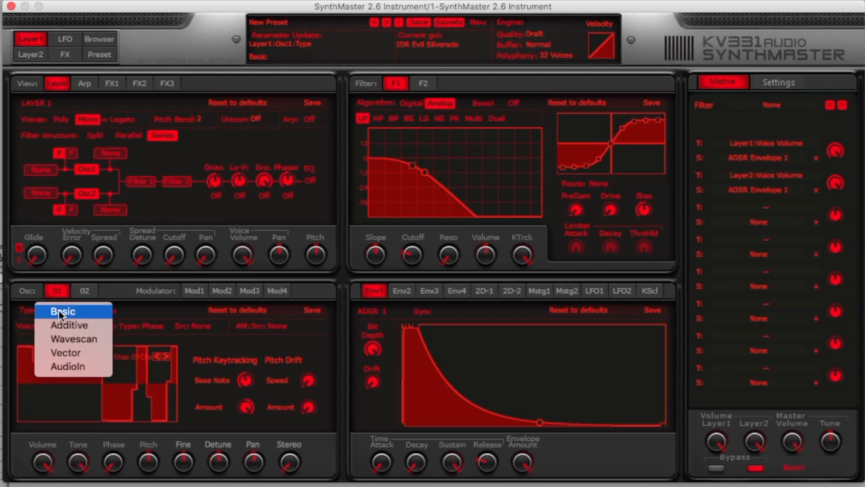
pyautogui.click(59, 325)
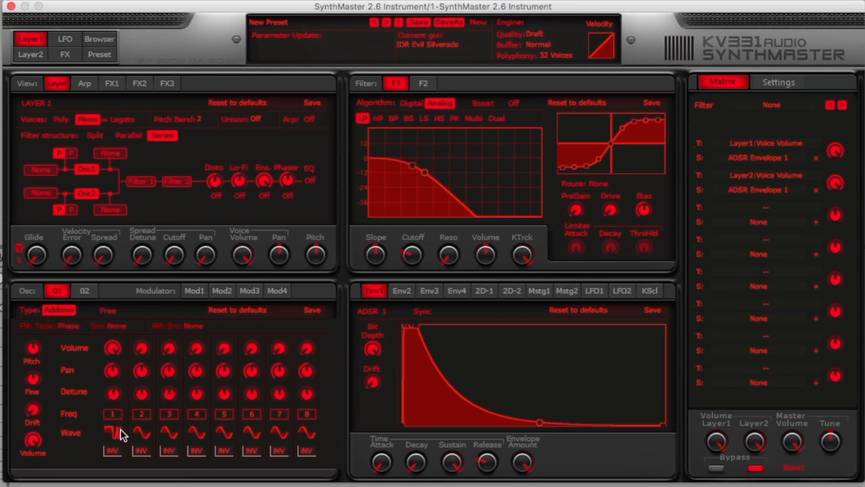
# Set the waveform of oscillator 1's first additive partial to Sine.
pyautogui.click(121, 428)
pyautogui.click(126, 433)
pyautogui.moveTo(145, 355); pyautogui.dragTo(124, 338)
pyautogui.click(116, 434)
pyautogui.click(136, 437)
pyautogui.moveTo(135, 395)
pyautogui.mouseDown()
pyautogui.moveTo(139, 174)
pyautogui.moveTo(121, 344)
pyautogui.moveTo(134, 396)
pyautogui.mouseUp()
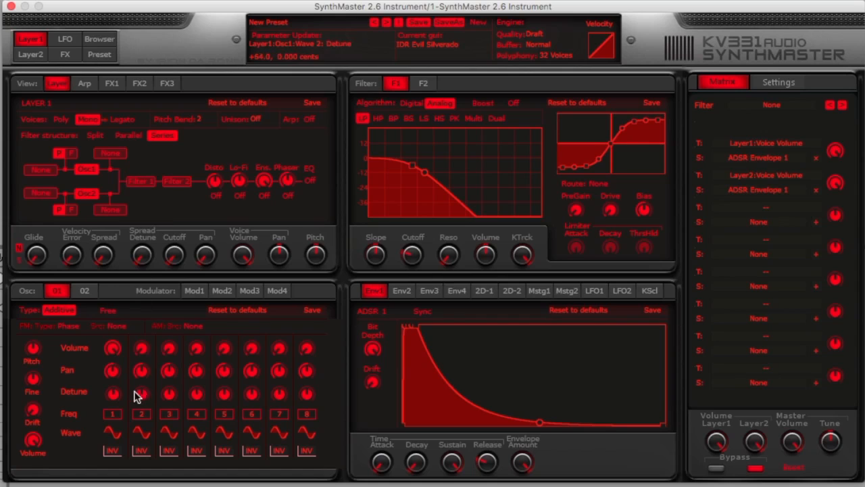
# Raise the volumes of additive partials 2, 3 and 4.
pyautogui.click(93, 195)
pyautogui.moveTo(141, 350); pyautogui.dragTo(147, 204)
pyautogui.moveTo(168, 349); pyautogui.dragTo(184, 240)
pyautogui.moveTo(196, 350); pyautogui.dragTo(219, 329)
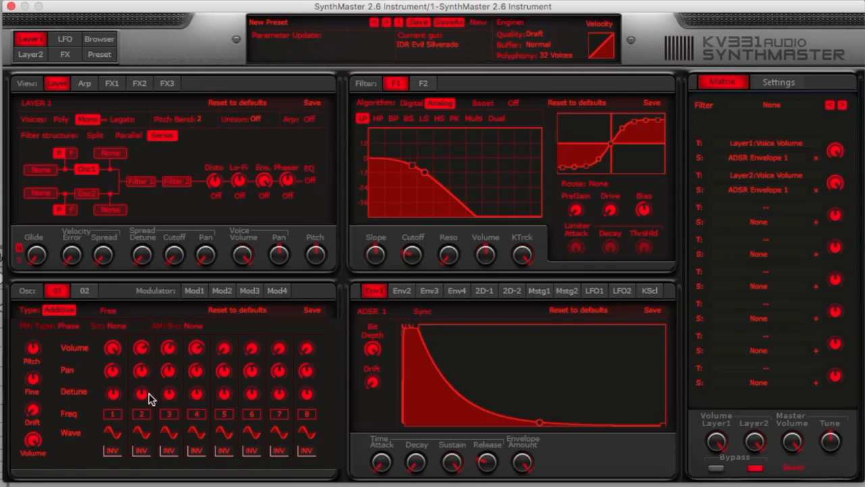
# Pan additive partials 2 and 4 left and partial 3 right, and slightly adjust the detune of partials 2 to 4.
pyautogui.moveTo(142, 372); pyautogui.dragTo(140, 414)
pyautogui.moveTo(169, 371); pyautogui.dragTo(182, 309)
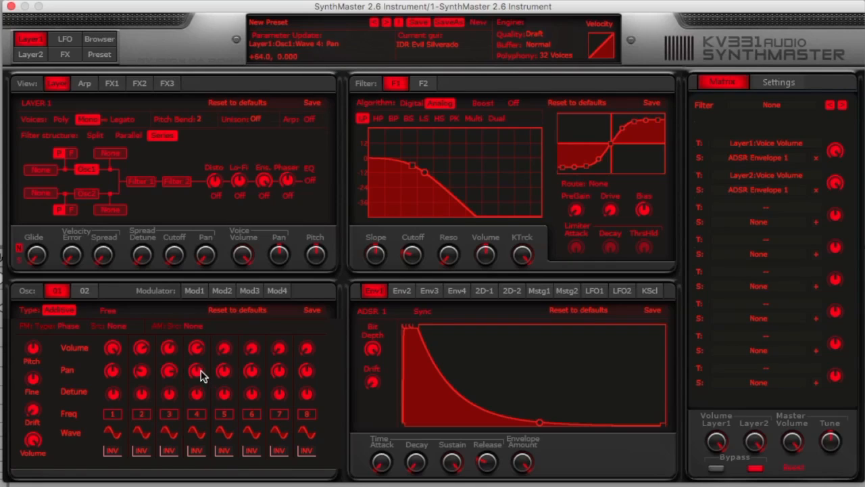
pyautogui.moveTo(142, 391); pyautogui.dragTo(196, 380)
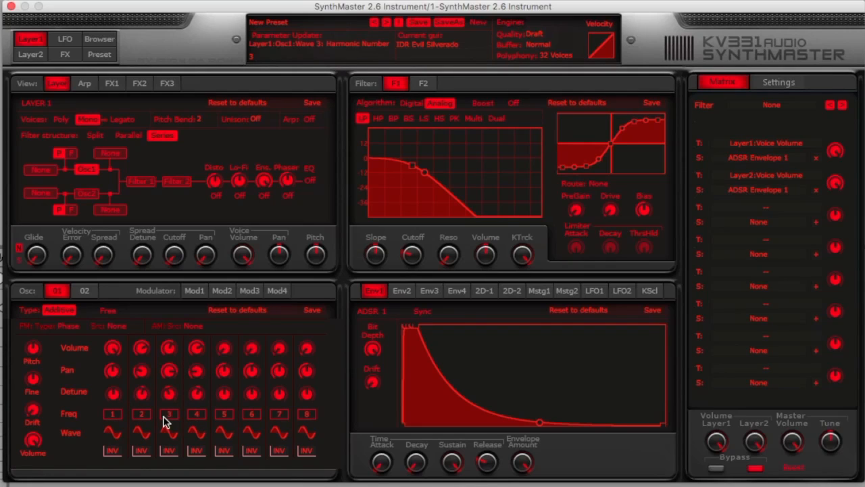
# Set additive partial 2's frequency to 21 semitones.
pyautogui.click(140, 413)
pyautogui.moveTo(196, 431)
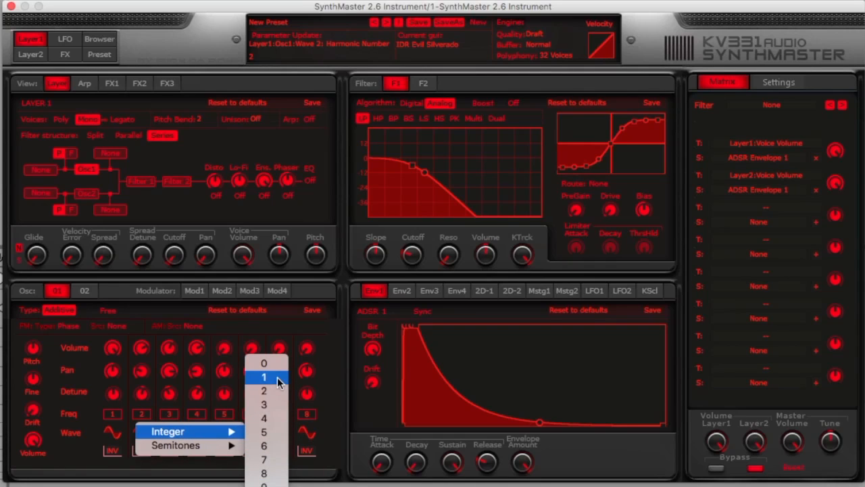
pyautogui.moveTo(227, 445)
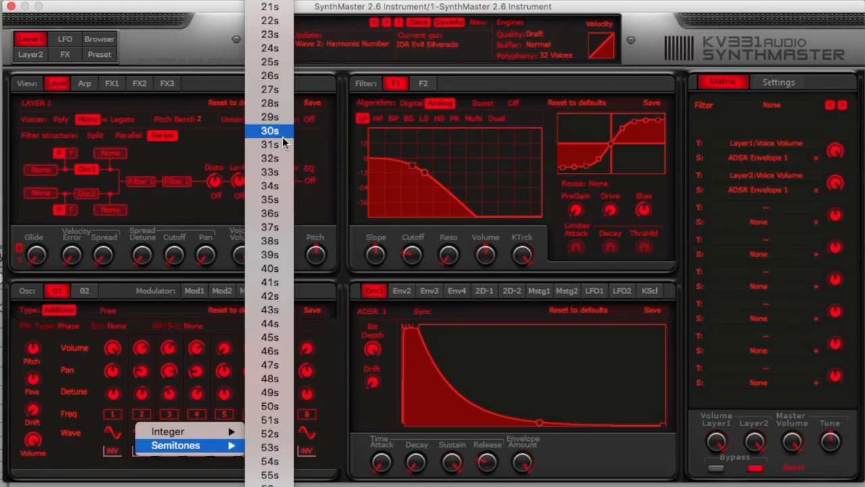
pyautogui.click(284, 9)
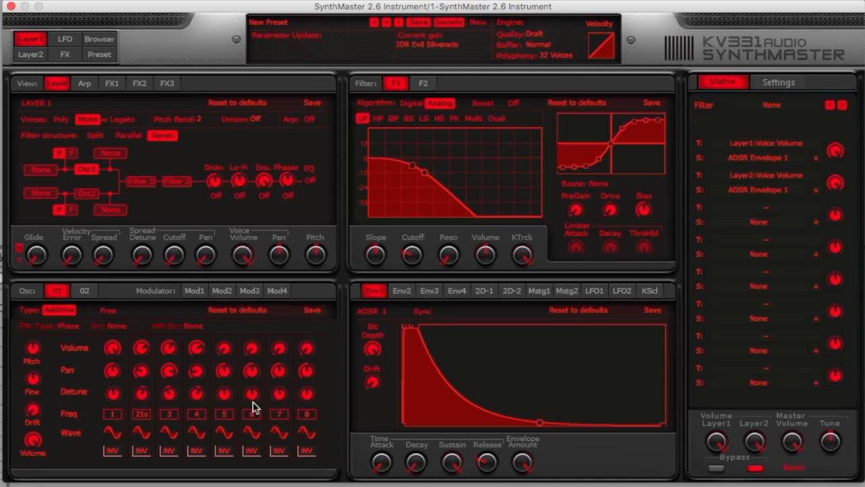
# Check the wave choices for the first additive partial and switch oscillator 1's type to Wavescan.
pyautogui.click(113, 434)
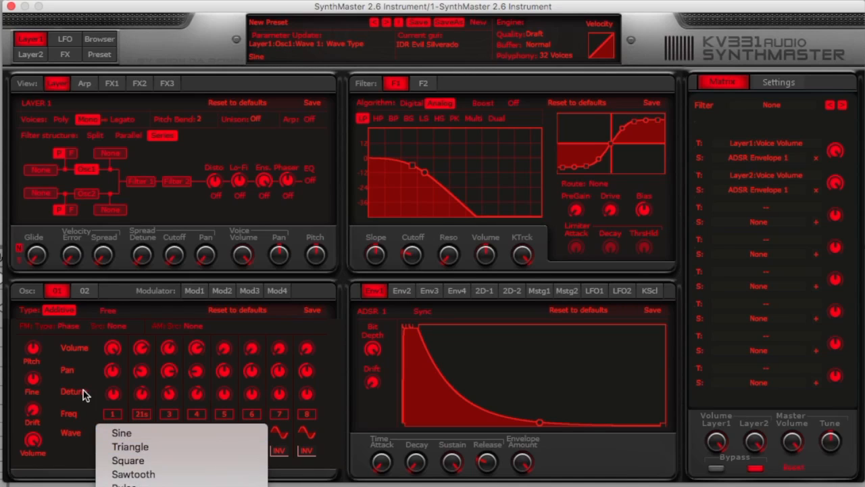
pyautogui.click(93, 432)
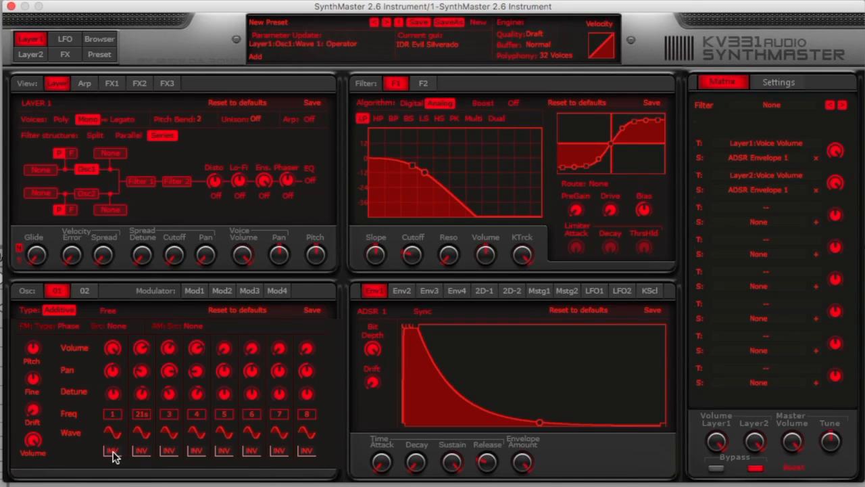
pyautogui.click(67, 311)
pyautogui.click(72, 326)
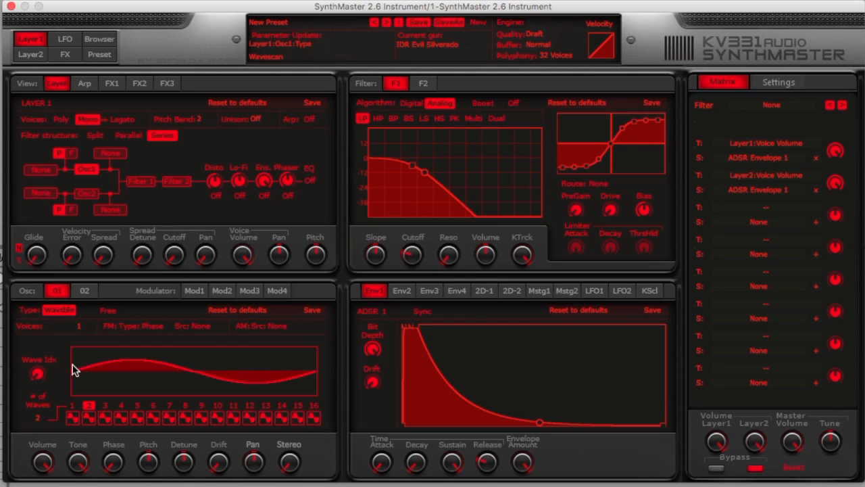
# Assign Fr4 - Yamaha CS80 2 to wave 1 of the wavetable and a different waveform to wave 2.
pyautogui.click(75, 419)
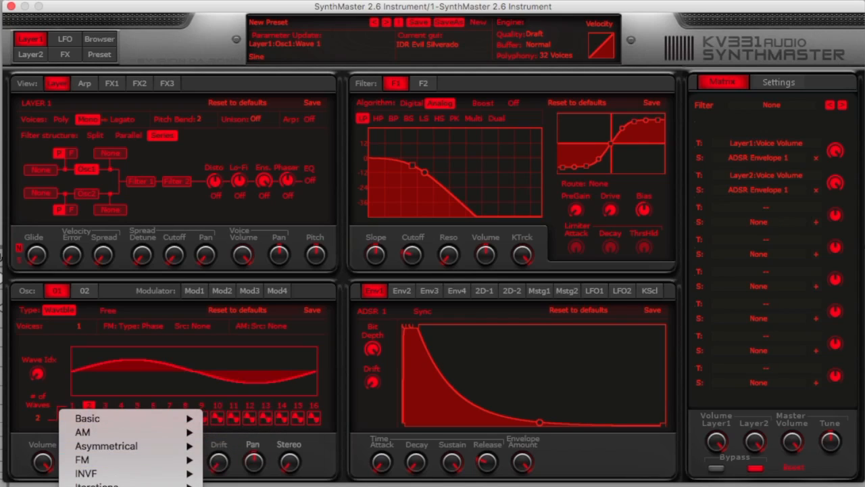
pyautogui.click(98, 483)
pyautogui.click(90, 423)
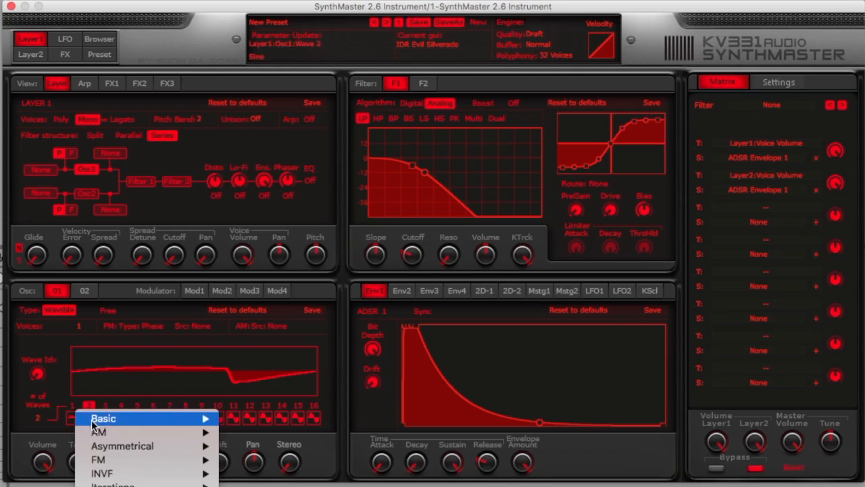
pyautogui.click(115, 484)
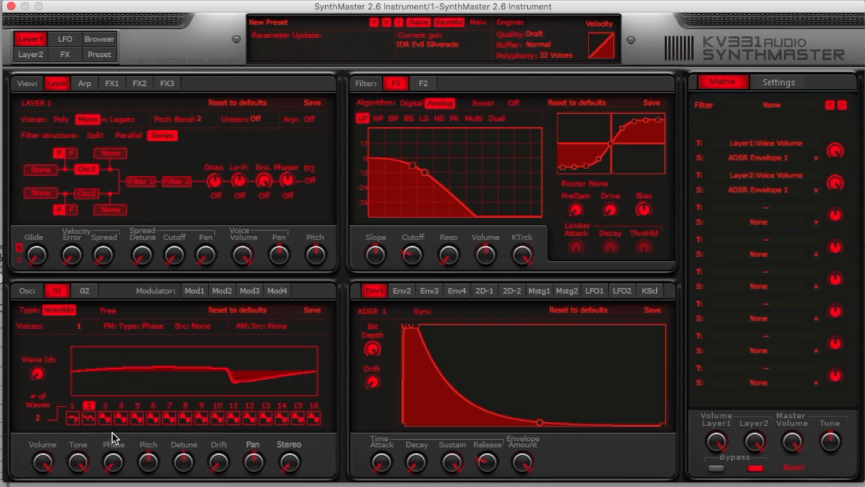
# Replace the default sine in waves 3, 4 and 5 of the wavetable with other single cycle waveforms.
pyautogui.click(110, 416)
pyautogui.click(133, 484)
pyautogui.click(109, 420)
pyautogui.click(125, 485)
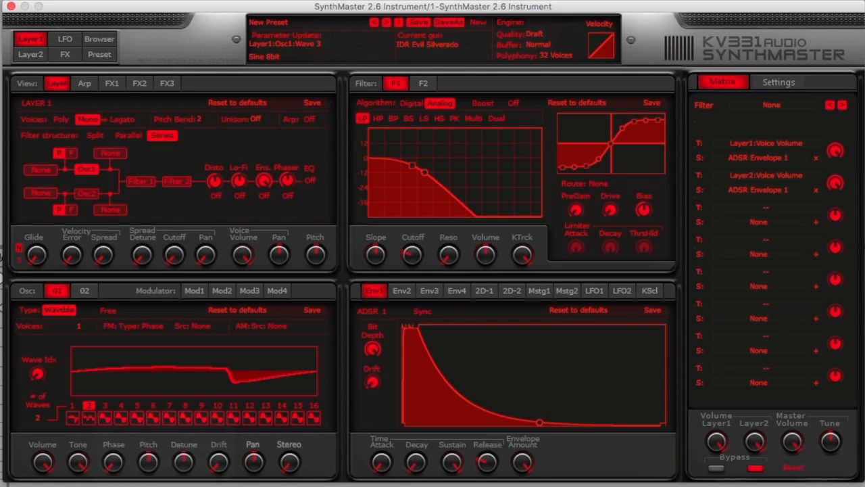
pyautogui.click(120, 419)
pyautogui.click(158, 484)
pyautogui.click(132, 418)
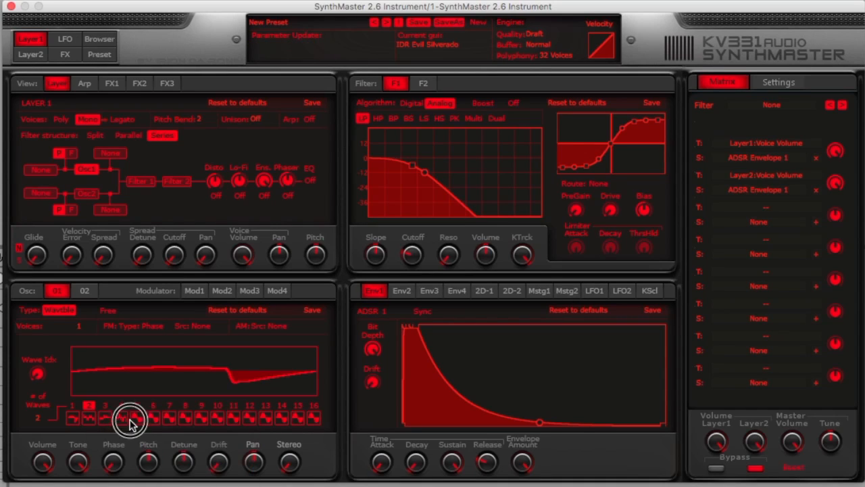
pyautogui.click(159, 485)
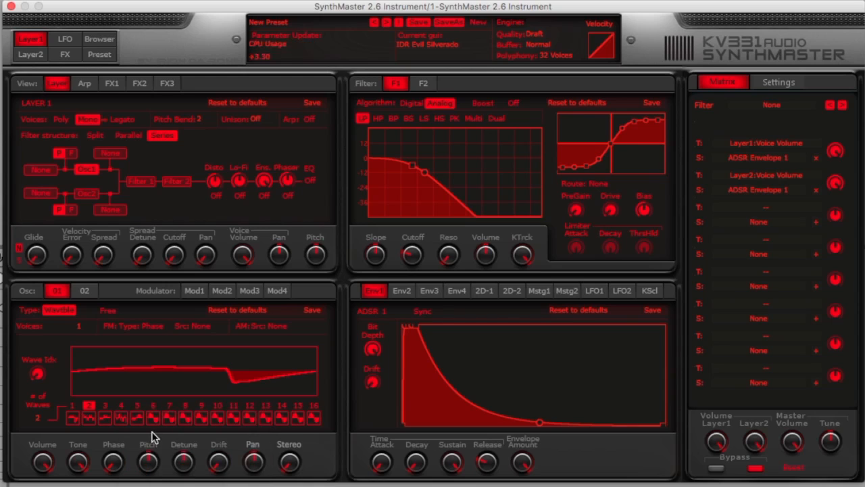
# Assign different single cycle waveforms to waves 6 through 10 of the wavetable.
pyautogui.click(152, 420)
pyautogui.click(169, 485)
pyautogui.click(169, 419)
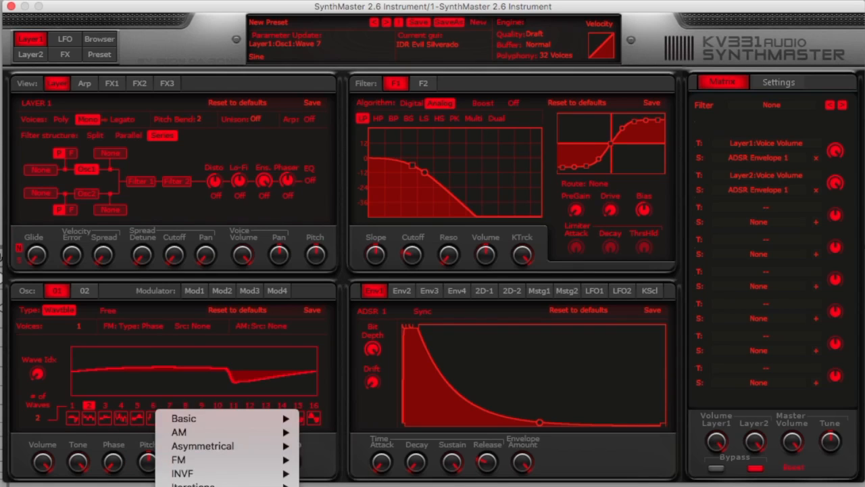
pyautogui.click(179, 484)
pyautogui.click(186, 419)
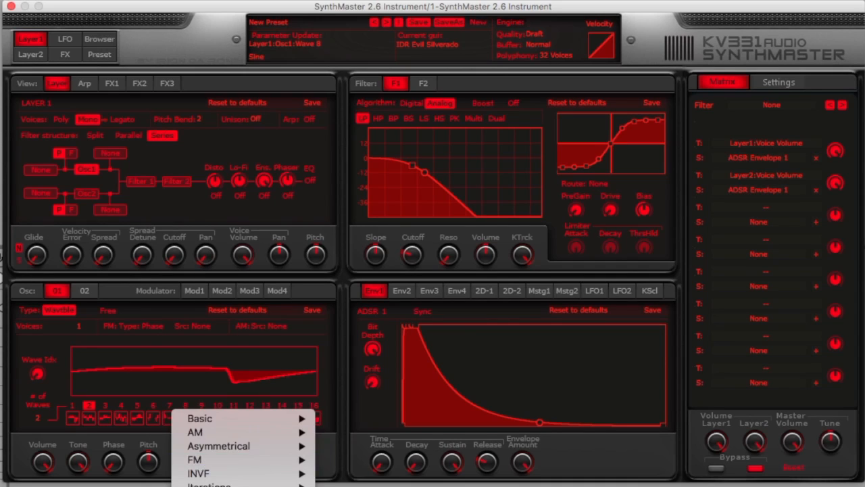
pyautogui.click(196, 484)
pyautogui.click(201, 419)
pyautogui.click(217, 485)
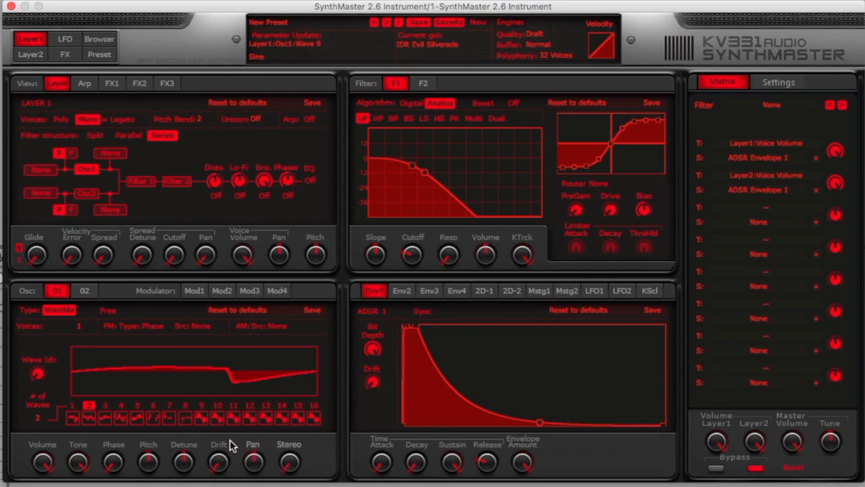
pyautogui.click(217, 418)
pyautogui.click(234, 485)
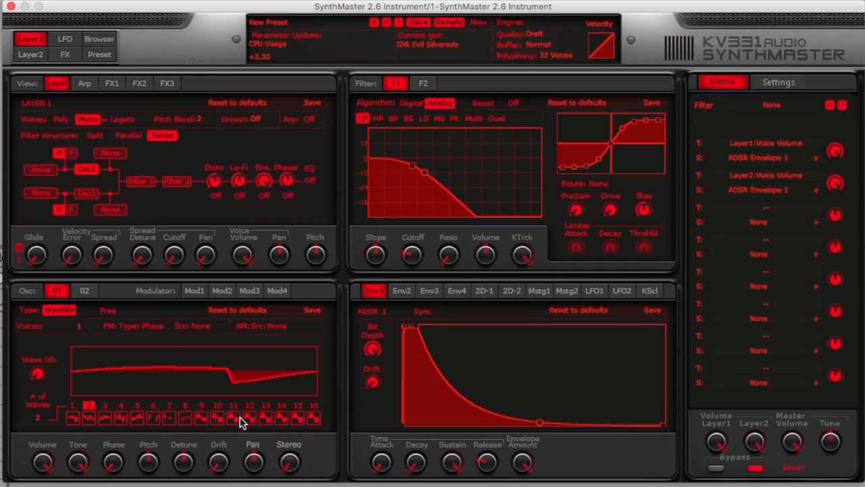
# Assign different waveforms to waves 11 through 15 of the wavetable and Fr4 - Minimoog 7 to wave 16.
pyautogui.click(233, 419)
pyautogui.click(272, 483)
pyautogui.click(249, 419)
pyautogui.click(271, 483)
pyautogui.click(266, 419)
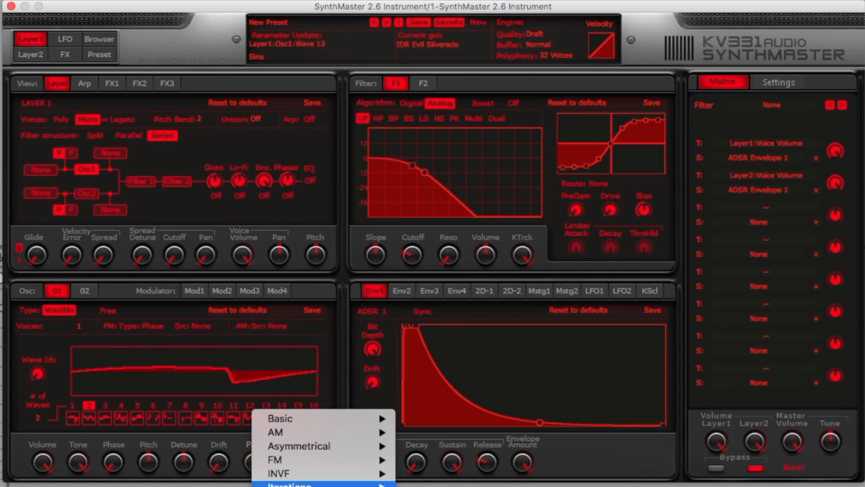
pyautogui.click(290, 483)
pyautogui.click(281, 419)
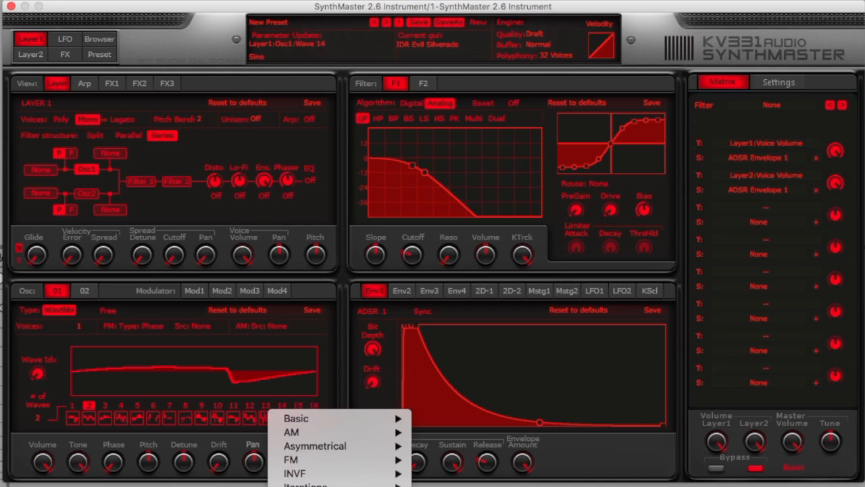
pyautogui.click(291, 483)
pyautogui.click(300, 419)
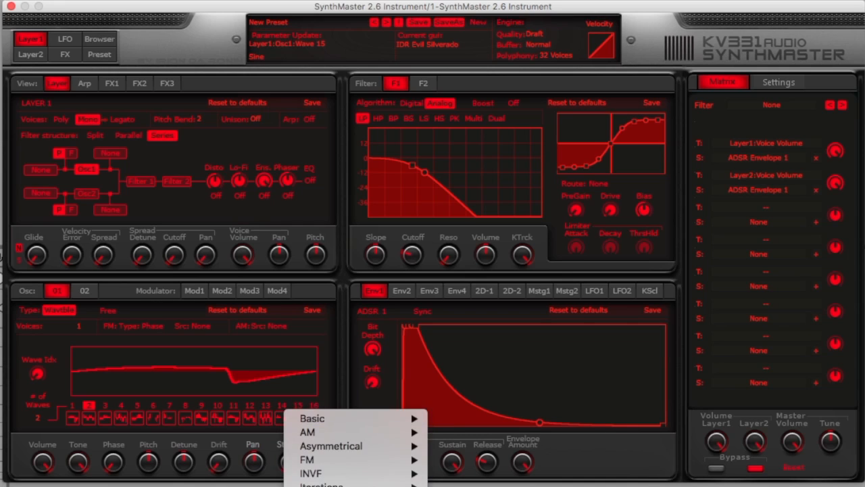
pyautogui.click(300, 483)
pyautogui.click(317, 419)
pyautogui.click(311, 483)
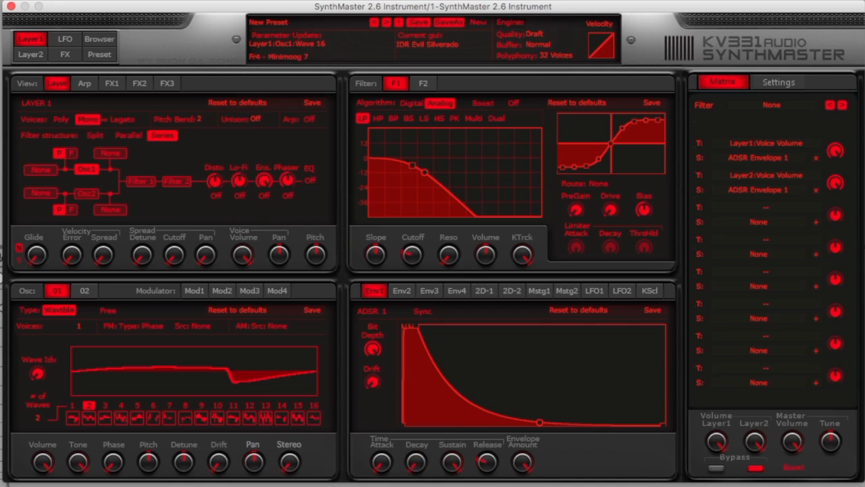
# Set oscillator 1's number of waves to 16, and sweep the wave index before returning it to 0.
pyautogui.click(38, 417)
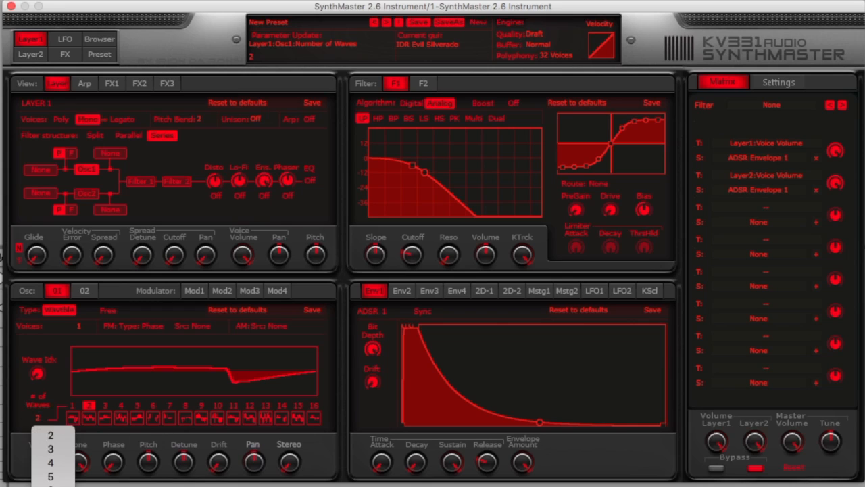
pyautogui.click(52, 483)
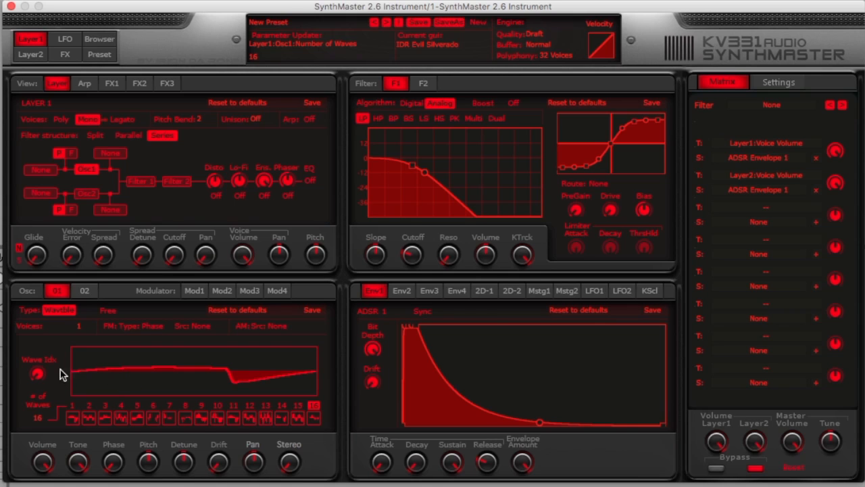
pyautogui.moveTo(39, 374); pyautogui.dragTo(38, 425)
pyautogui.click(40, 423)
pyautogui.click(42, 412)
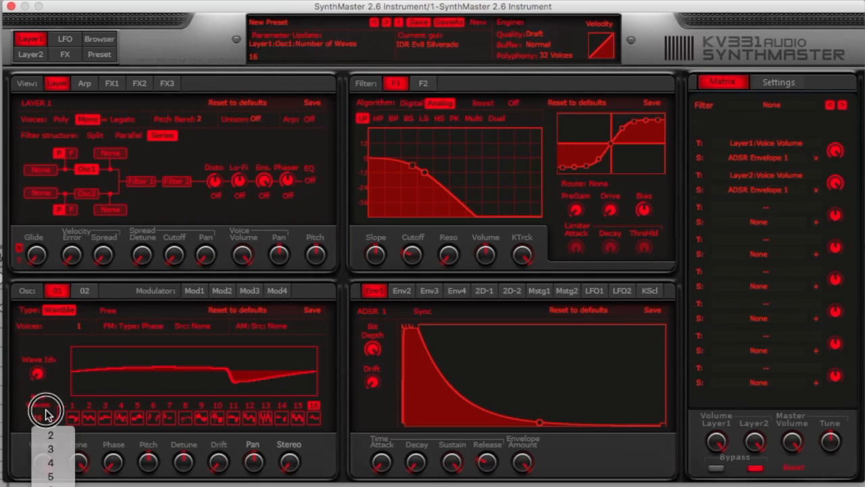
pyautogui.moveTo(40, 379); pyautogui.dragTo(21, 407)
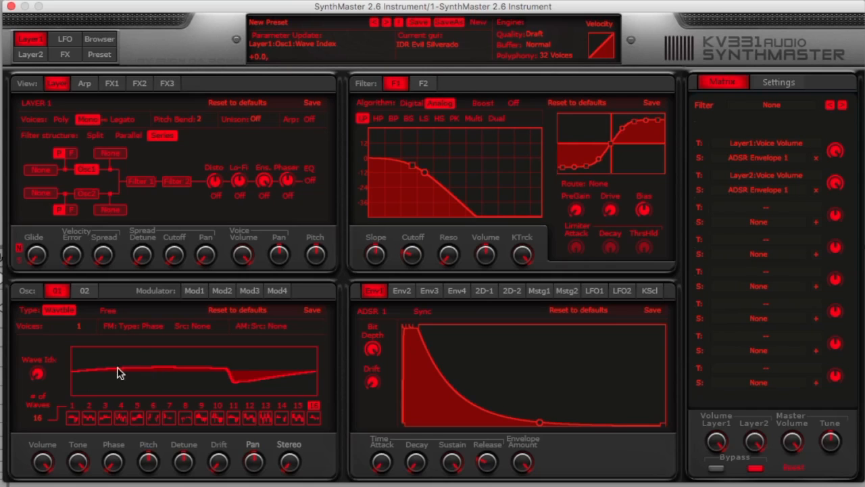
# Switch oscillator 1 to the Vector type and move the blend point within its wave square.
pyautogui.click(75, 417)
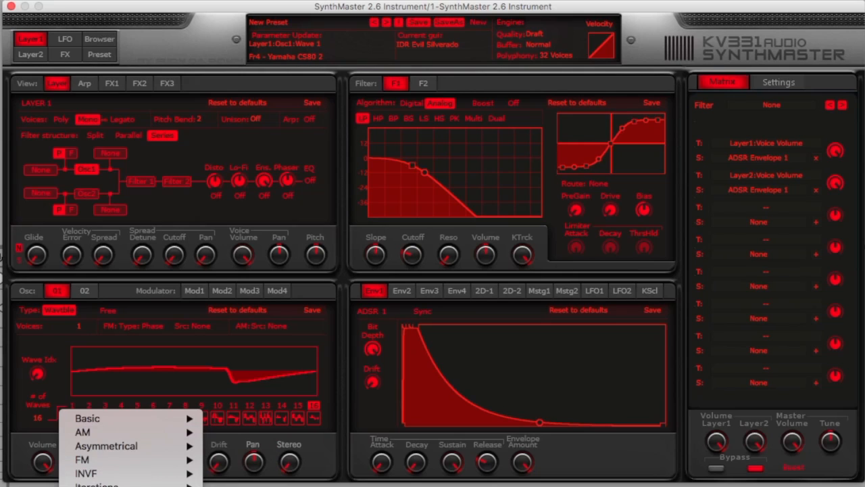
pyautogui.click(63, 371)
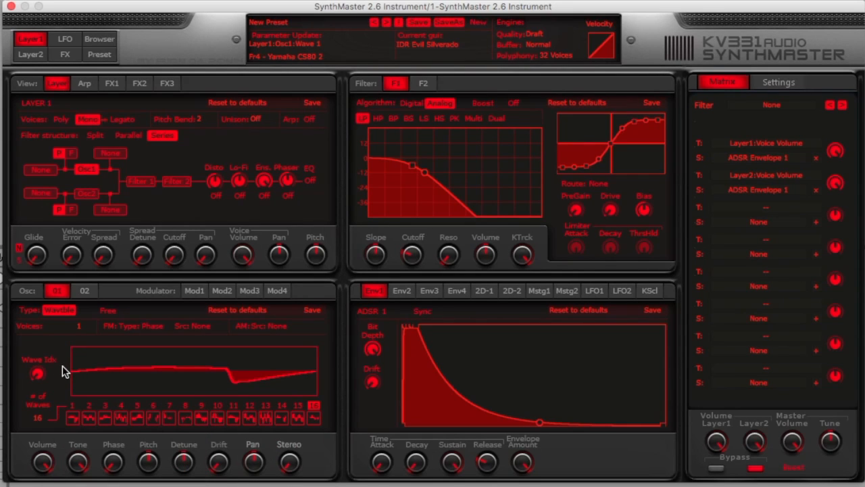
pyautogui.click(71, 313)
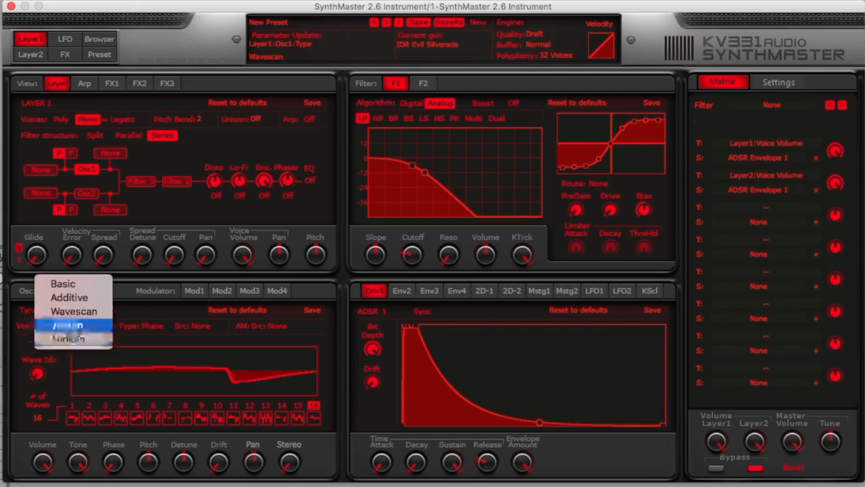
pyautogui.click(76, 324)
pyautogui.moveTo(150, 369); pyautogui.dragTo(200, 404)
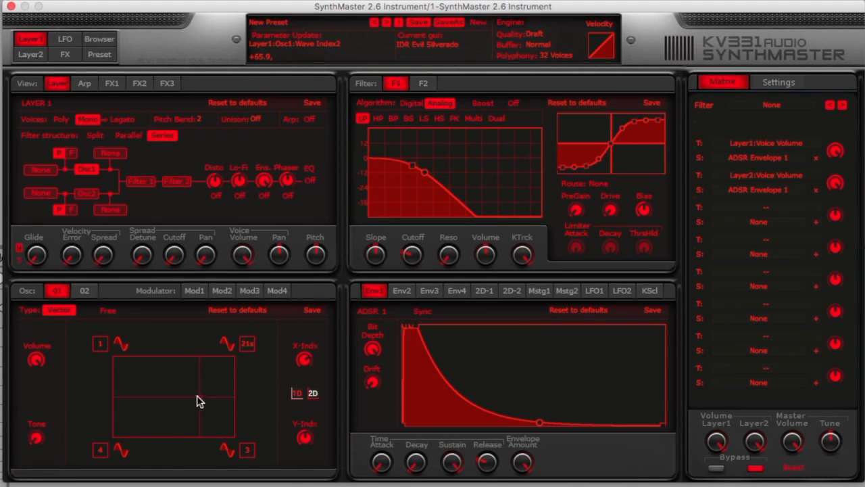
# Examine the waveform choices and the harmonic number options for wave 1 of the vector oscillator without changing them.
pyautogui.click(122, 346)
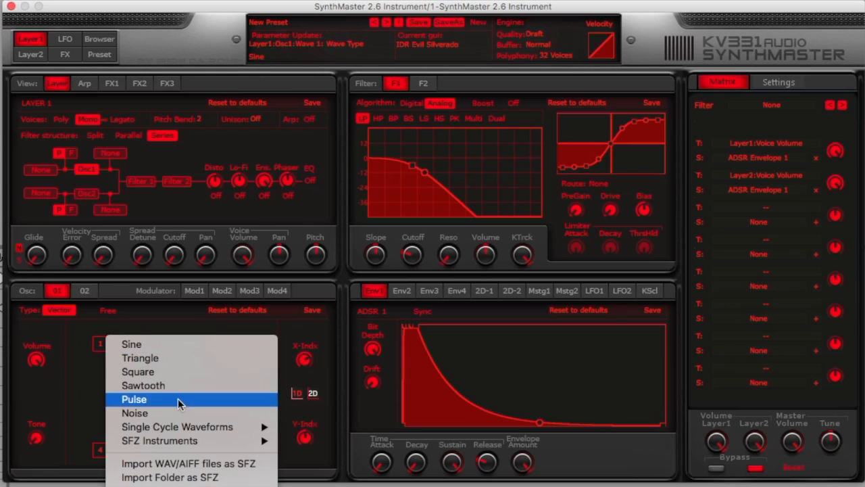
pyautogui.click(63, 386)
pyautogui.click(121, 346)
pyautogui.moveTo(219, 440)
pyautogui.click(87, 399)
pyautogui.click(102, 347)
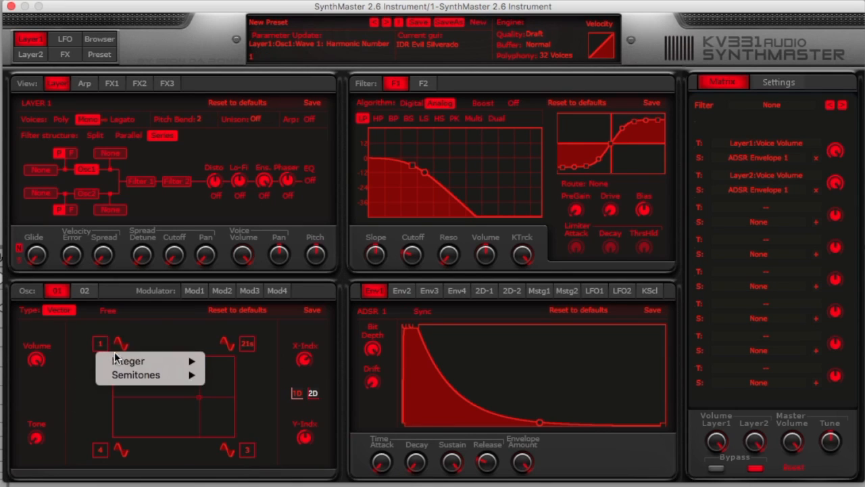
pyautogui.click(86, 398)
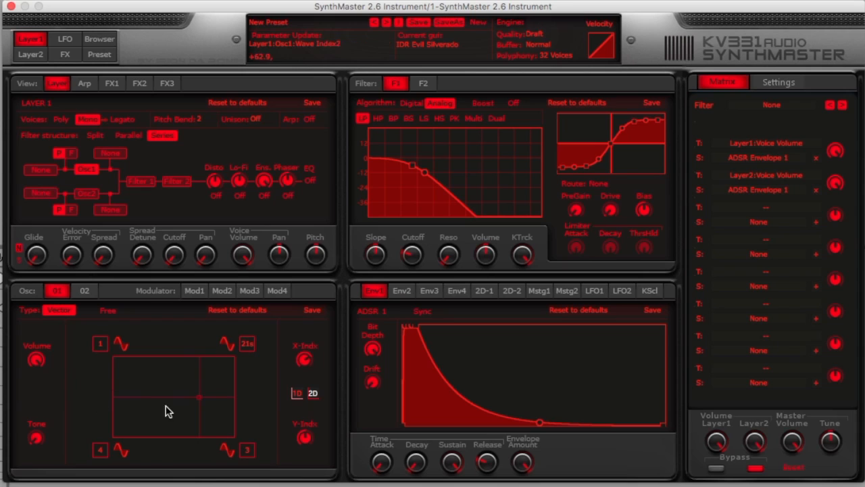
# Switch the vector oscillator to its 1D layout and move the blend point and X index between the waves.
pyautogui.click(298, 393)
pyautogui.moveTo(209, 391); pyautogui.dragTo(183, 383)
pyautogui.moveTo(305, 361); pyautogui.dragTo(289, 438)
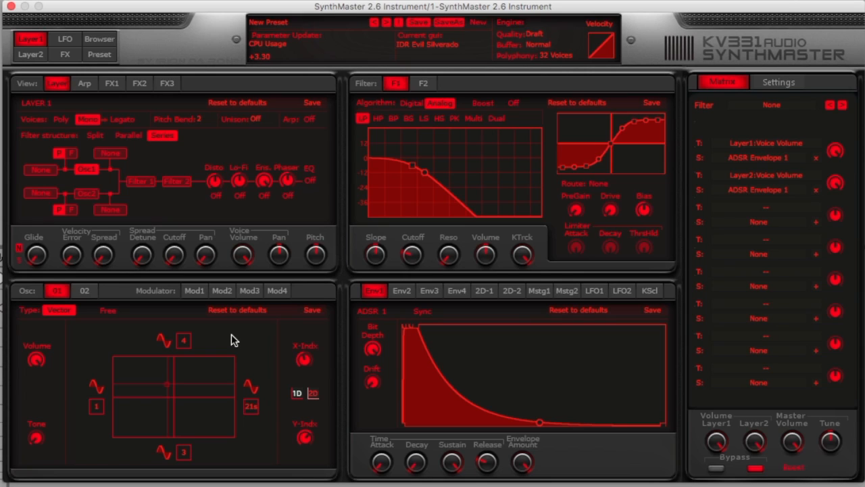
pyautogui.moveTo(167, 384); pyautogui.dragTo(139, 374)
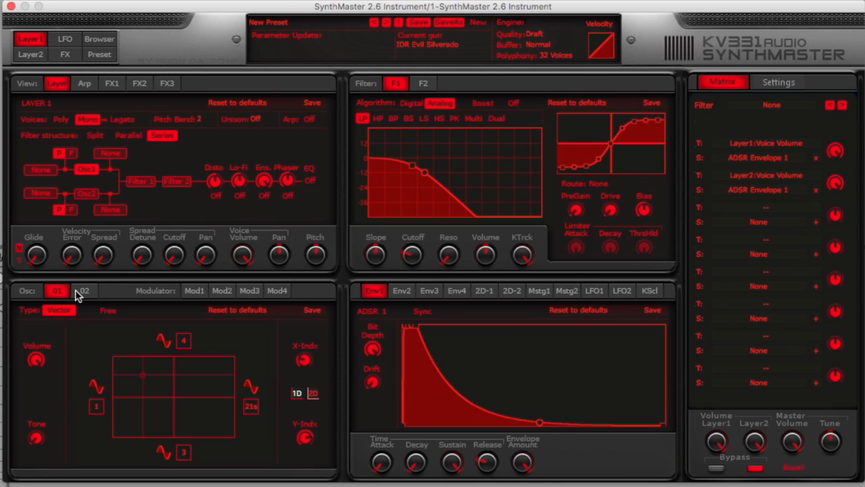
# Set oscillator 1 to the Basic type with a Sawtooth waveform.
pyautogui.click(67, 311)
pyautogui.click(82, 270)
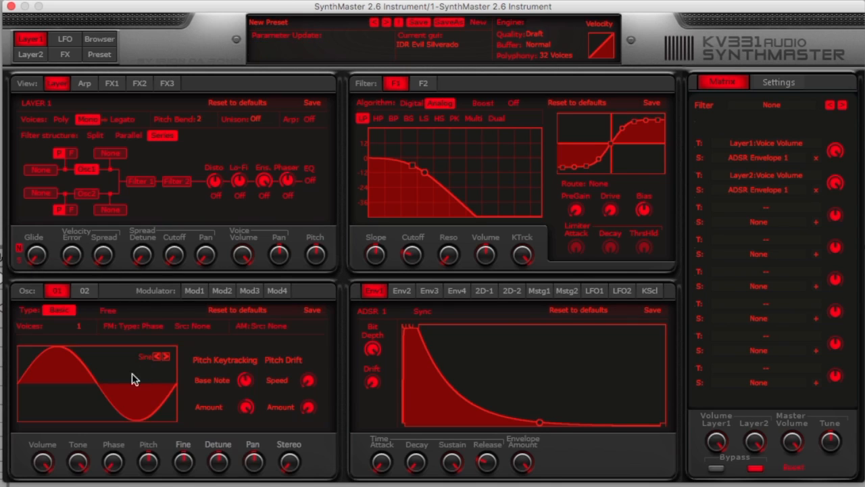
pyautogui.click(103, 386)
pyautogui.click(102, 429)
# Enable Filter 1 in layer 1, adjust its cutoff on the response curve and try the Boost option.
pyautogui.click(140, 187)
pyautogui.moveTo(412, 166); pyautogui.dragTo(395, 192)
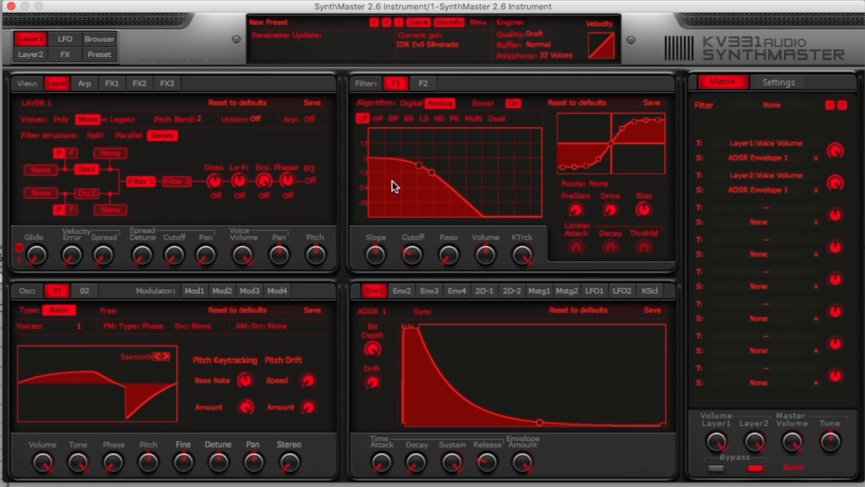
pyautogui.click(483, 105)
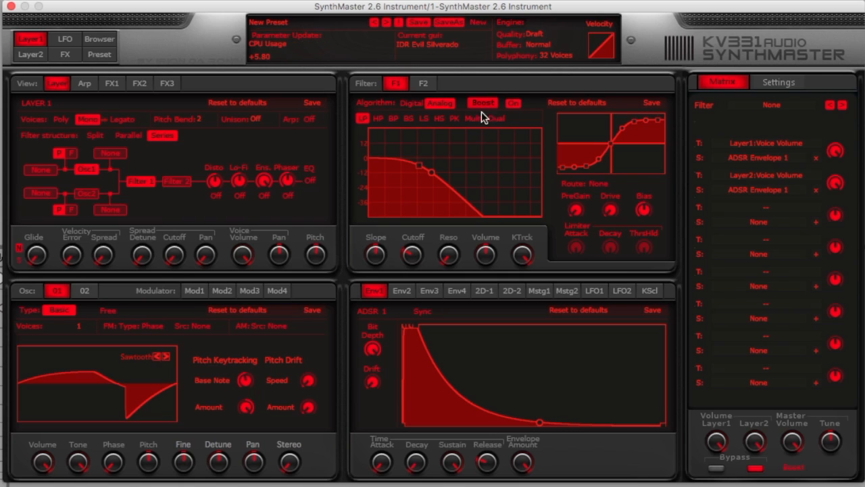
# Compare filter 1's Digital and Analog algorithms, switching the digital slope between 12dB and 24dB before returning to Analog.
pyautogui.click(412, 104)
pyautogui.click(438, 105)
pyautogui.click(433, 106)
pyautogui.click(411, 105)
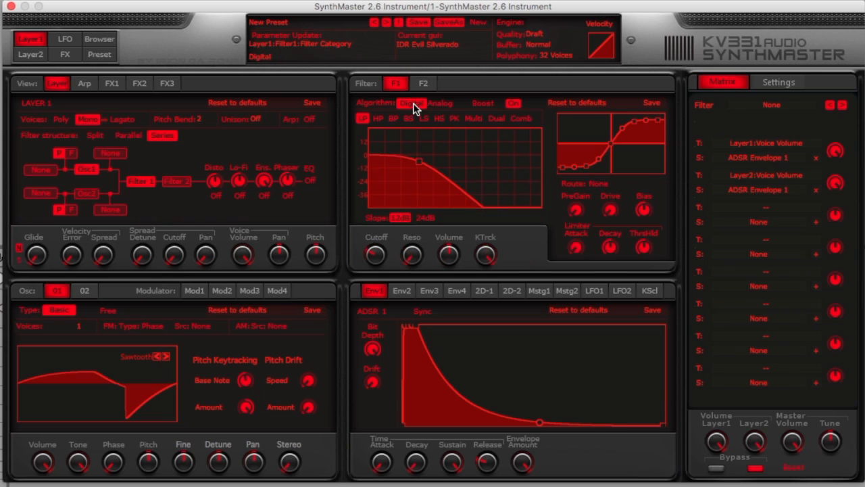
pyautogui.click(428, 220)
pyautogui.click(407, 218)
pyautogui.click(422, 219)
pyautogui.click(403, 219)
pyautogui.click(424, 218)
pyautogui.click(440, 103)
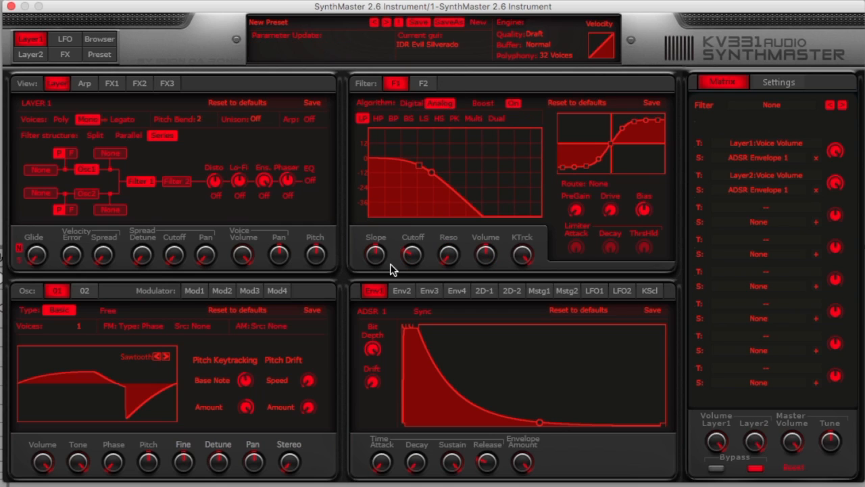
# Raise filter 1's slope to its maximum and sweep the cutoff up and down.
pyautogui.moveTo(376, 255); pyautogui.dragTo(340, 124)
pyautogui.moveTo(409, 250); pyautogui.dragTo(409, 188)
pyautogui.click(415, 255)
pyautogui.moveTo(415, 264); pyautogui.dragTo(402, 304)
# Sweep filter 1's resonance, set its volume to +127.0 (+11.8 dB) and try the key tracking control.
pyautogui.moveTo(448, 254); pyautogui.dragTo(450, 464)
pyautogui.moveTo(486, 250); pyautogui.dragTo(465, 62)
pyautogui.moveTo(526, 258); pyautogui.dragTo(508, 218)
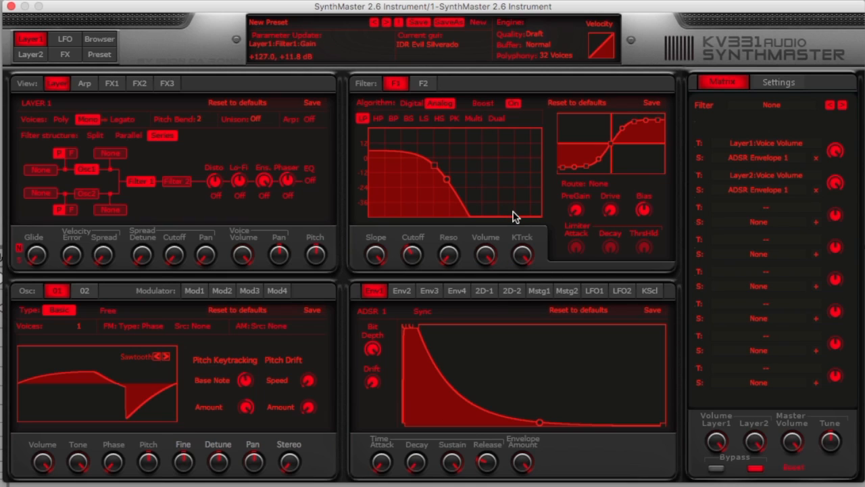
pyautogui.moveTo(589, 214); pyautogui.dragTo(589, 241)
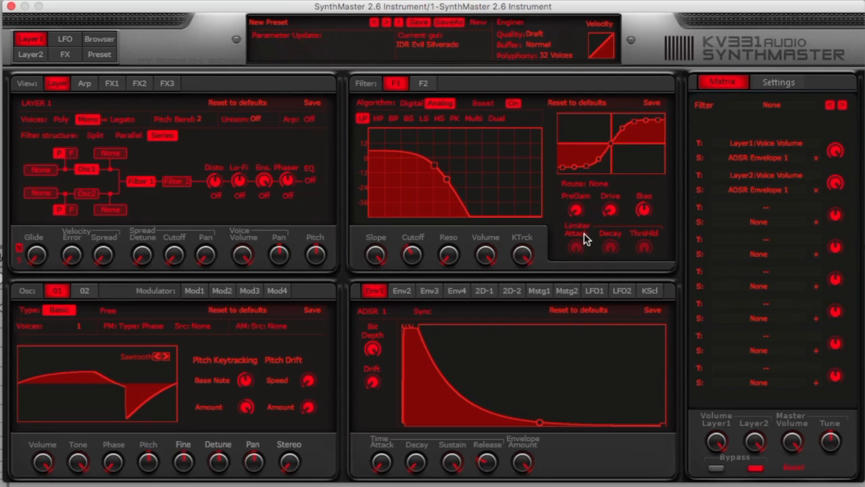
# Cycle filter 1 through the HP, BP, BS, LS, HS and PK types, testing the resonance in BS.
pyautogui.click(377, 119)
pyautogui.click(395, 120)
pyautogui.click(408, 120)
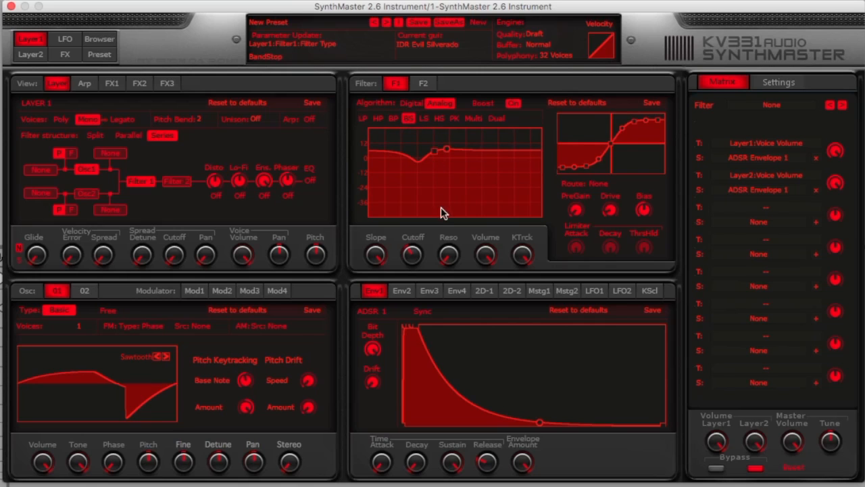
pyautogui.moveTo(442, 250); pyautogui.dragTo(418, 290)
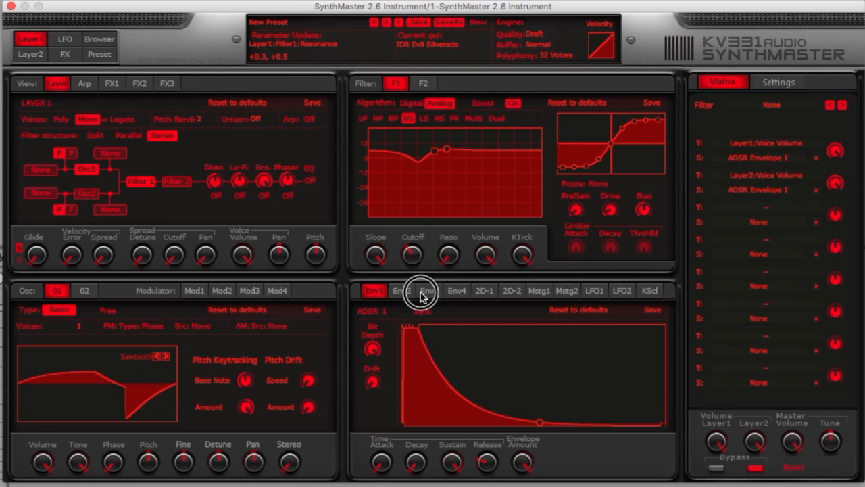
pyautogui.click(426, 119)
pyautogui.click(441, 119)
pyautogui.click(456, 119)
# Try filter 1's Multi type with a mode sweep, and its Dual type with the first filter's mode and cutoff adjusted.
pyautogui.click(473, 119)
pyautogui.moveTo(406, 251); pyautogui.dragTo(356, 61)
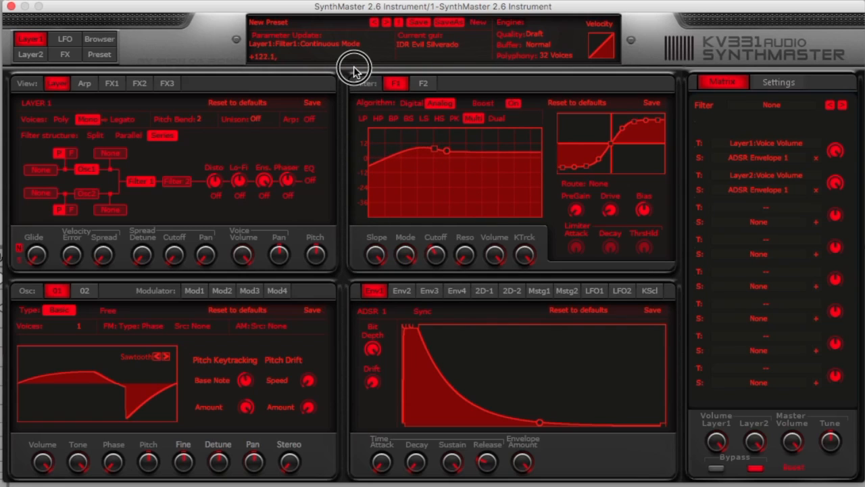
pyautogui.moveTo(408, 245); pyautogui.dragTo(407, 256)
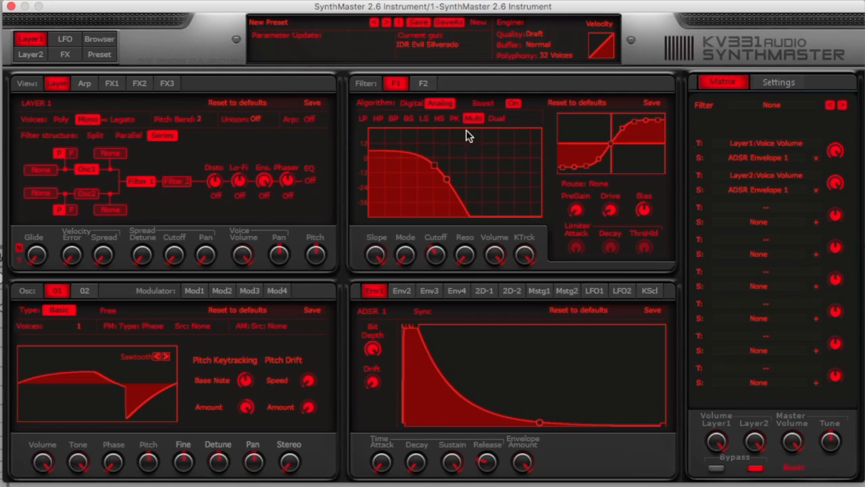
pyautogui.click(494, 118)
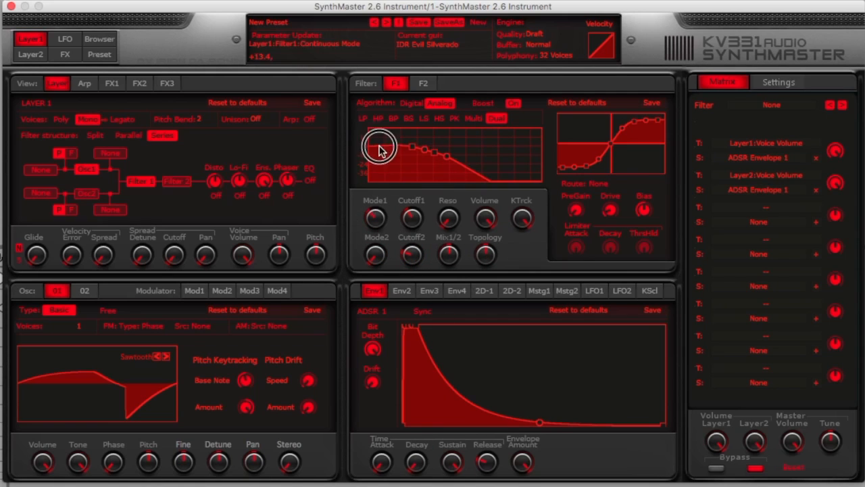
pyautogui.moveTo(409, 215); pyautogui.dragTo(405, 233)
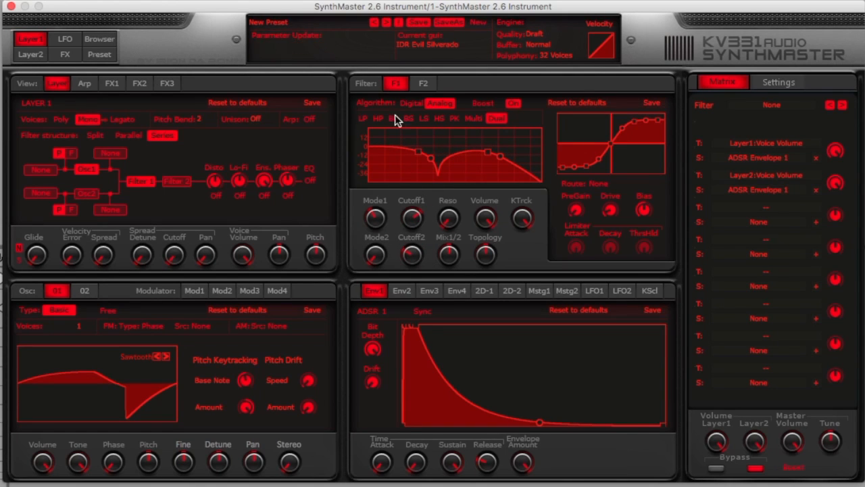
# Return filter 1 to the LP type and adjust its cutoff and resonance.
pyautogui.click(369, 119)
pyautogui.moveTo(367, 267); pyautogui.dragTo(399, 341)
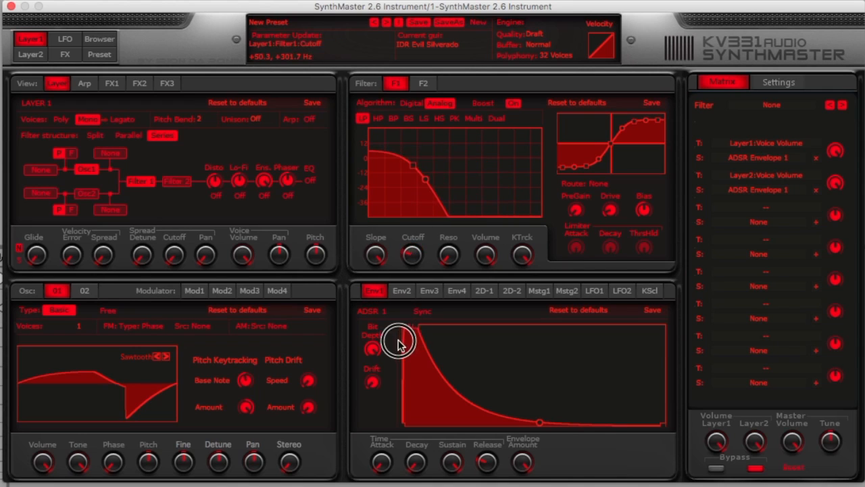
pyautogui.moveTo(444, 250); pyautogui.dragTo(440, 289)
pyautogui.click(454, 253)
# Switch filter 1 off and back on while raising its cutoff and reducing its resonance.
pyautogui.click(513, 111)
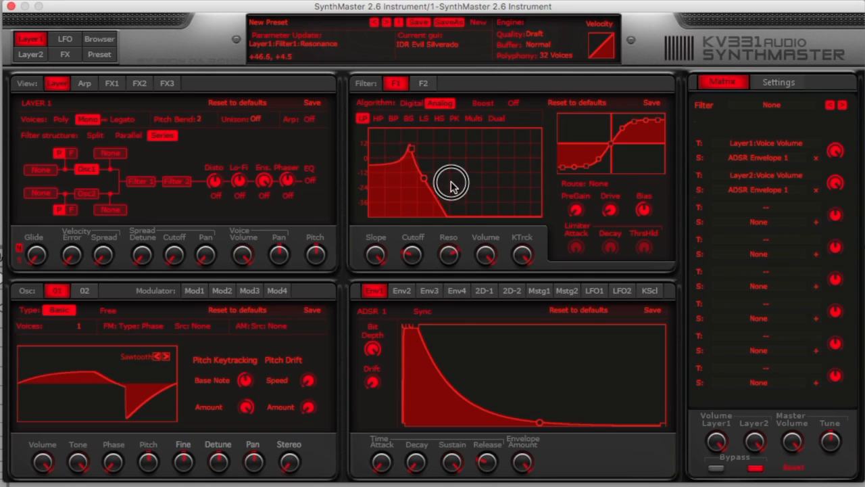
pyautogui.moveTo(411, 255); pyautogui.dragTo(466, 172)
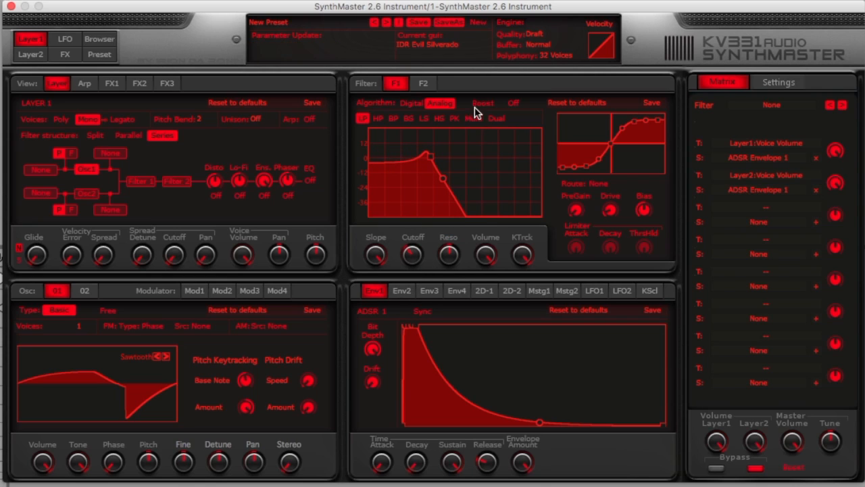
pyautogui.click(513, 103)
pyautogui.moveTo(441, 261); pyautogui.dragTo(428, 299)
pyautogui.moveTo(411, 248)
pyautogui.mouseDown()
pyautogui.moveTo(406, 279)
pyautogui.moveTo(419, 248)
pyautogui.mouseUp()
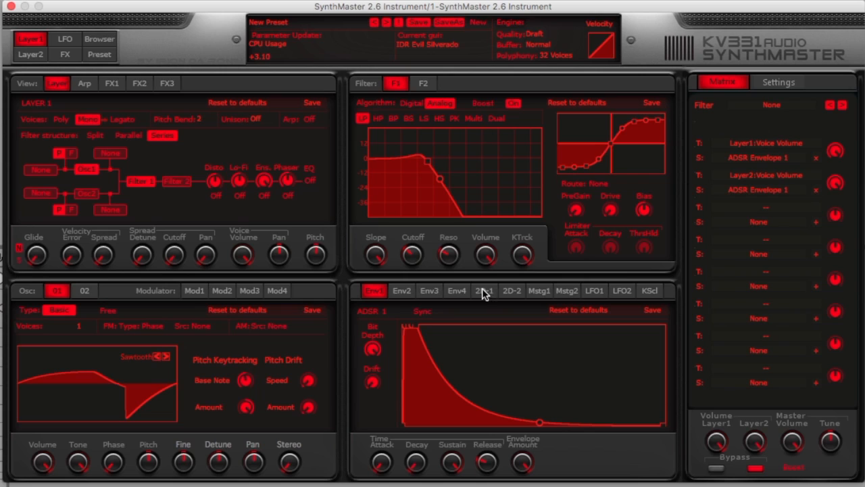
# View the Multi-Stage 1, key scaler and LFO 2 modulators, and return to ADSR envelope 1.
pyautogui.click(539, 291)
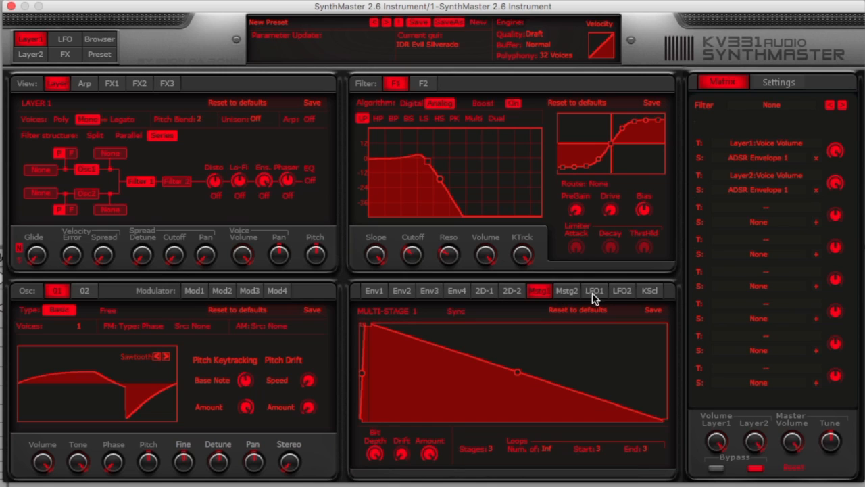
pyautogui.click(645, 291)
pyautogui.click(621, 291)
pyautogui.click(373, 290)
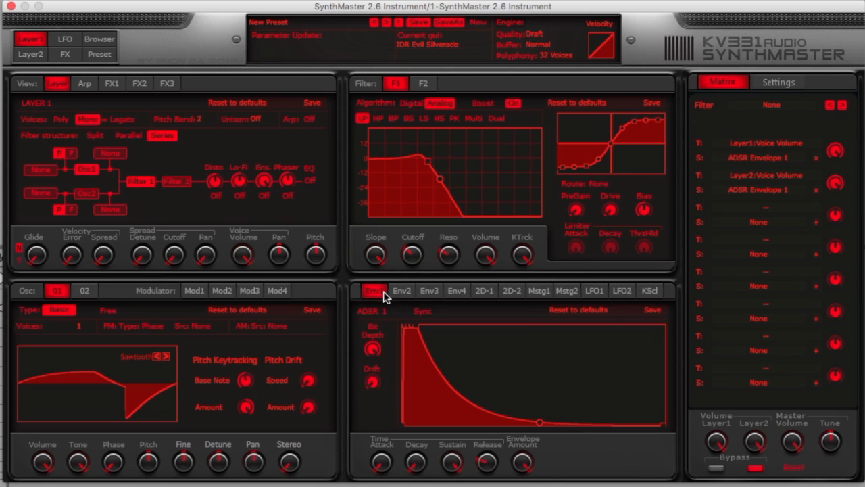
# Assign ADSR Envelope 2 as the source for Layer1:Filter1:Cutoff in the third modulation matrix slot.
pyautogui.click(769, 208)
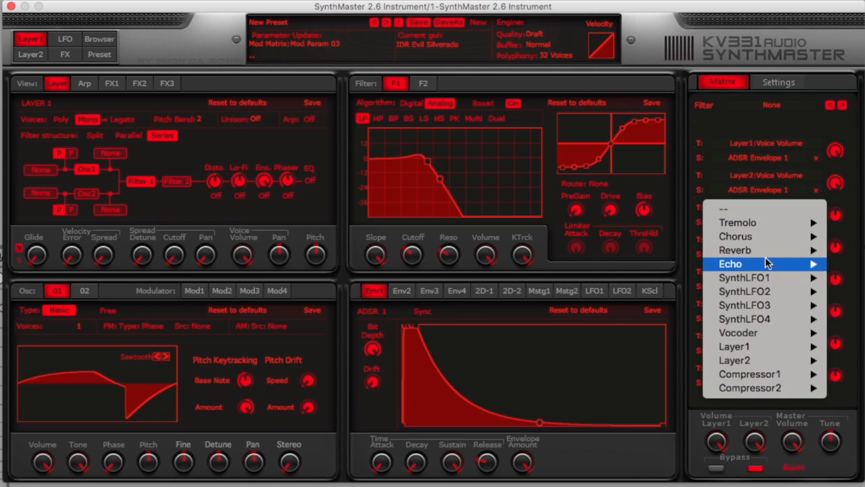
pyautogui.moveTo(764, 349)
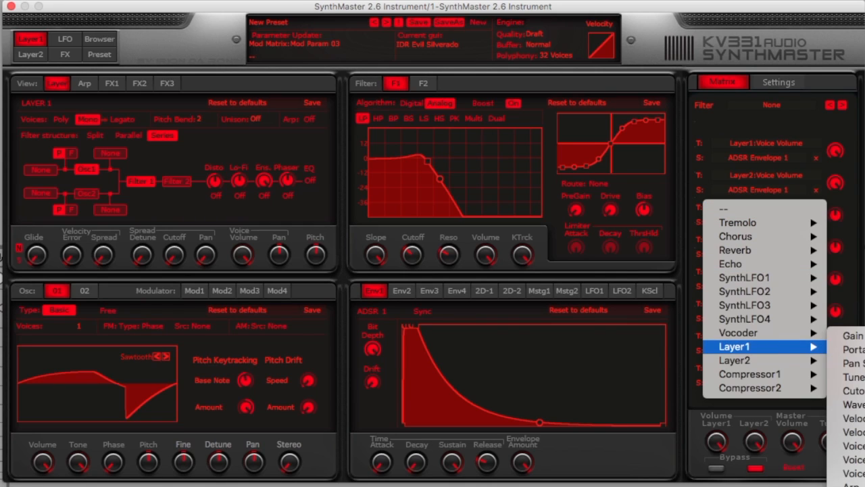
pyautogui.click(853, 390)
pyautogui.click(764, 223)
pyautogui.moveTo(764, 312)
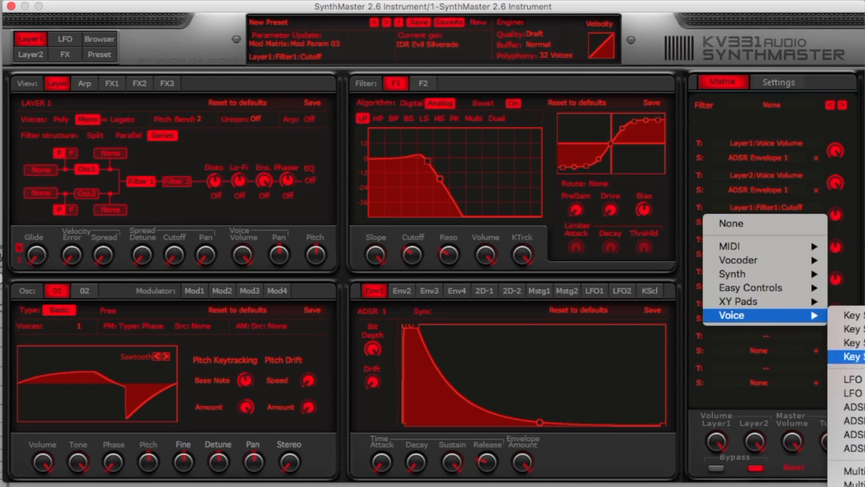
pyautogui.click(852, 420)
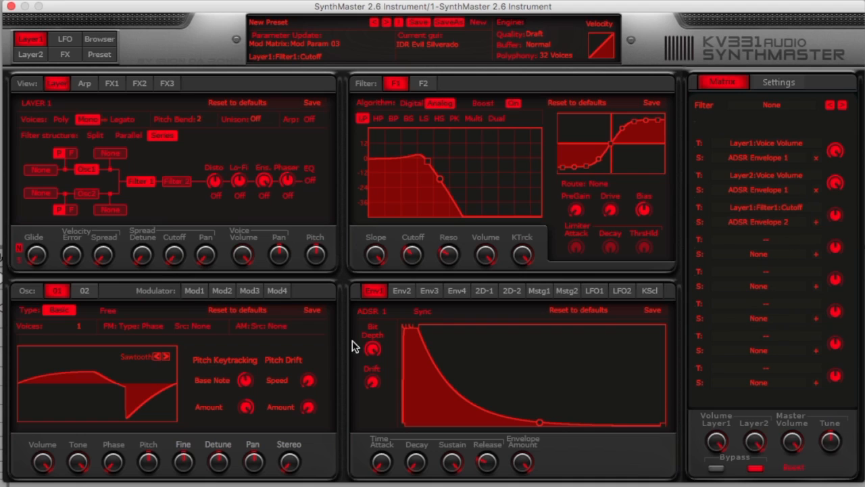
# Lower ADSR envelope 2's sustain to minimum and adjust its modulation amount on filter 1's cutoff, keeping the Add type.
pyautogui.click(399, 292)
pyautogui.moveTo(451, 467); pyautogui.dragTo(410, 361)
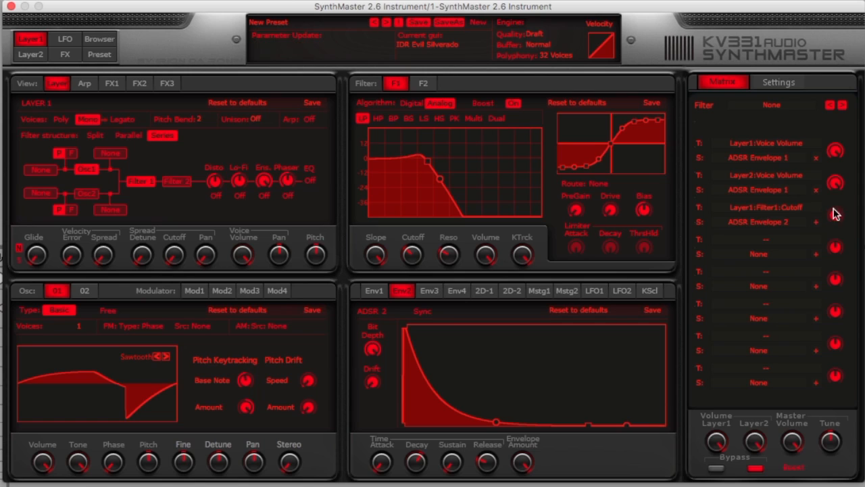
pyautogui.moveTo(839, 218); pyautogui.dragTo(834, 149)
pyautogui.moveTo(826, 192); pyautogui.dragTo(824, 227)
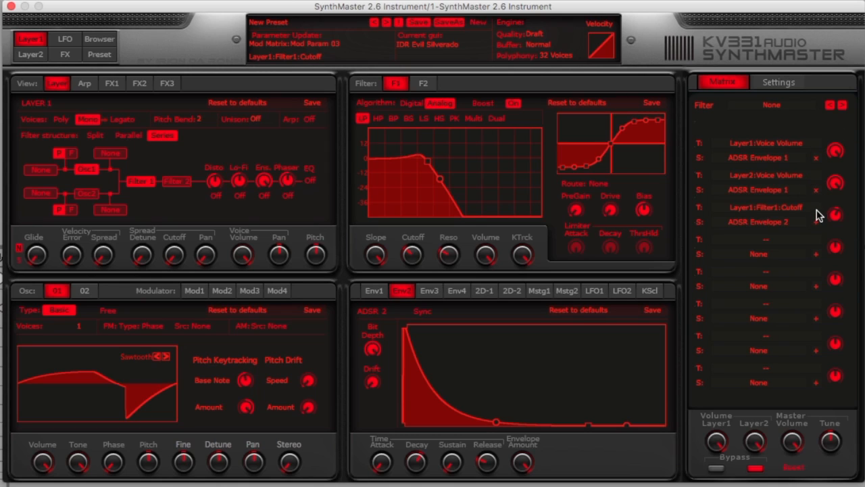
pyautogui.moveTo(833, 214); pyautogui.dragTo(816, 312)
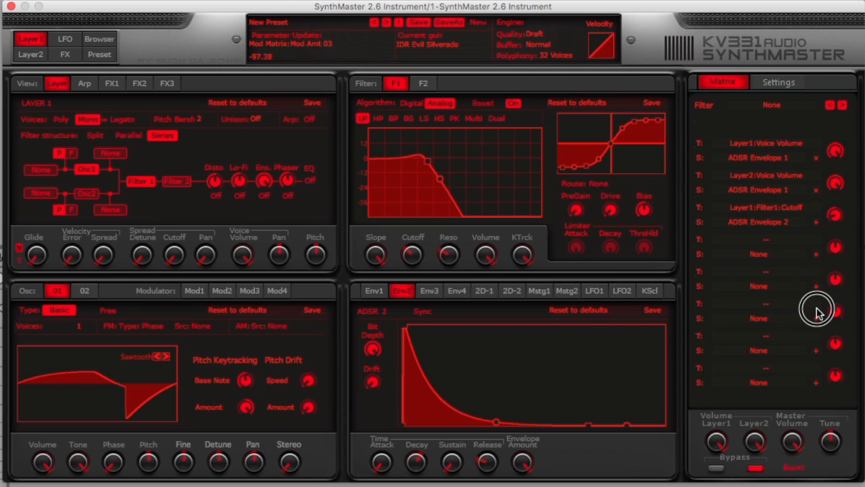
pyautogui.click(816, 221)
pyautogui.click(739, 221)
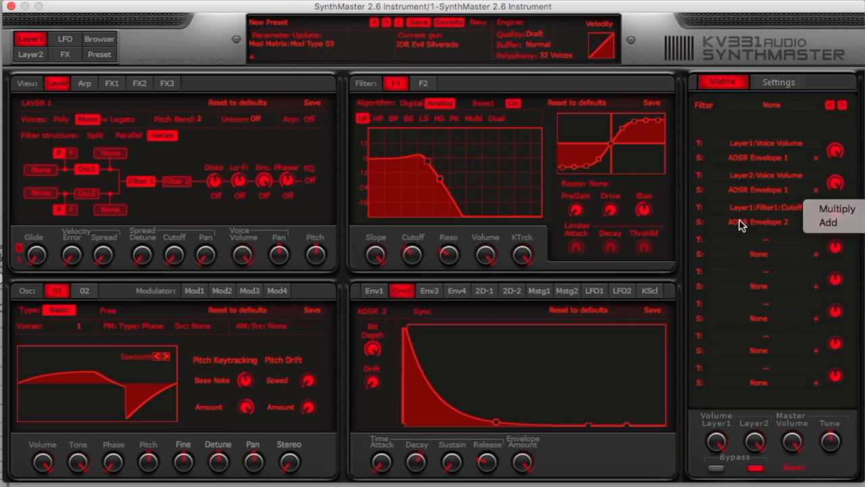
# Change oscillator 1 to the Wavetable type and try its wave index control.
pyautogui.click(67, 311)
pyautogui.click(84, 339)
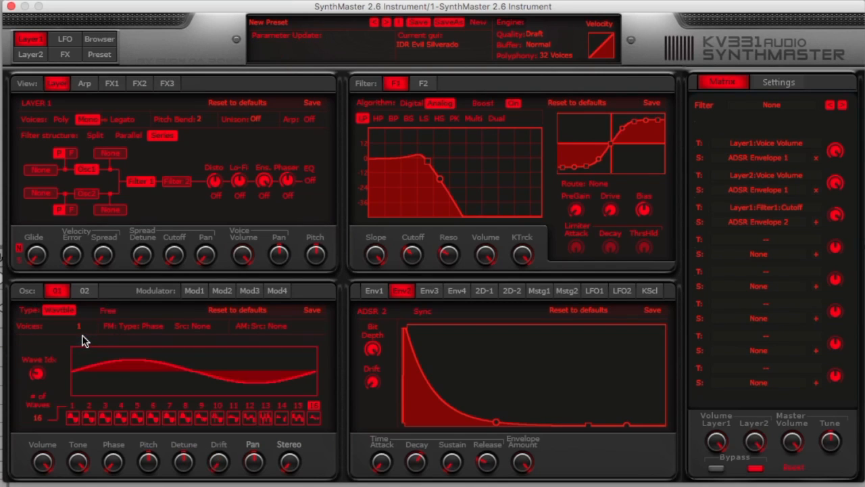
pyautogui.moveTo(38, 373)
pyautogui.mouseDown()
pyautogui.moveTo(32, 251)
pyautogui.moveTo(20, 354)
pyautogui.moveTo(35, 376)
pyautogui.mouseUp()
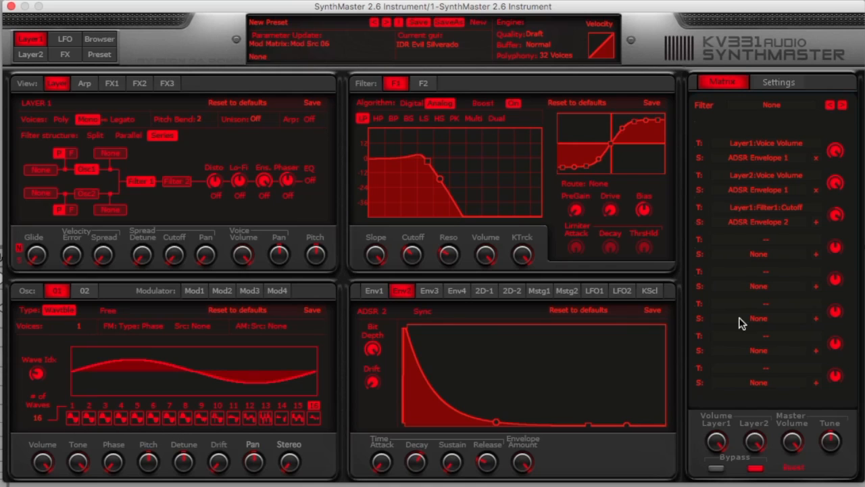
# Set the fourth modulation matrix slot's target to Layer1:Osc1:Wave Index.
pyautogui.click(767, 255)
pyautogui.click(777, 237)
pyautogui.click(772, 239)
pyautogui.click(771, 239)
pyautogui.click(771, 239)
pyautogui.moveTo(773, 379)
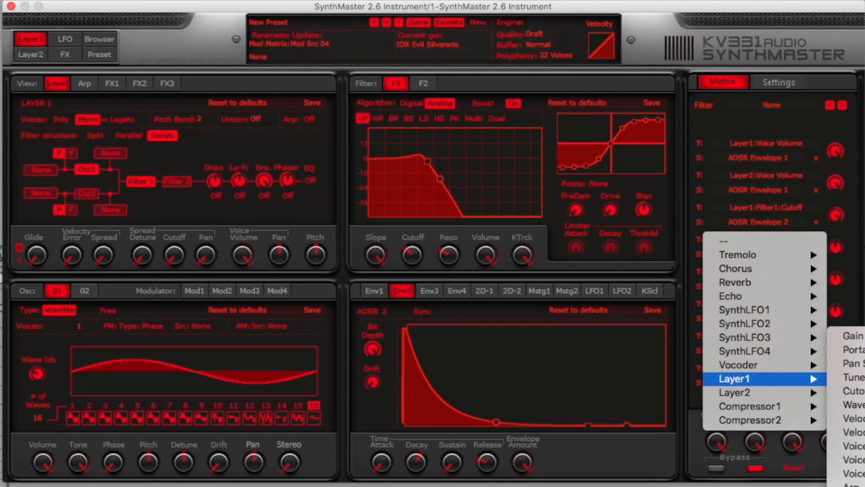
pyautogui.click(853, 404)
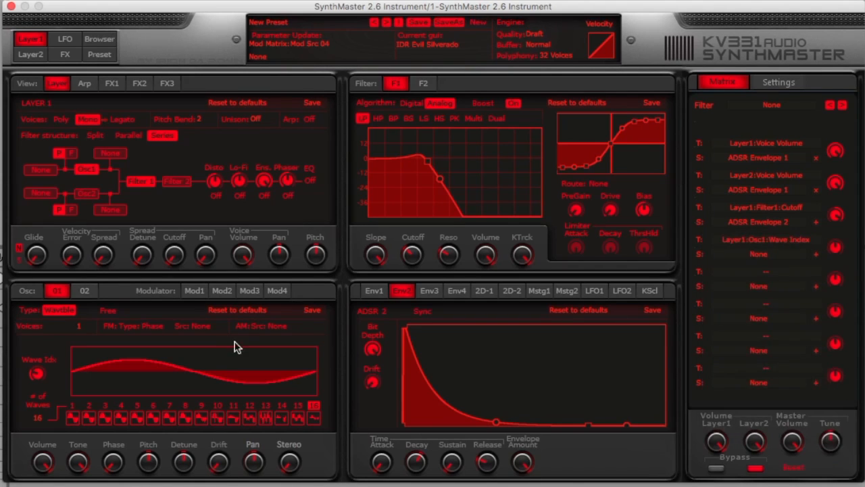
# Assign ADSR Envelope 3 as the wave index modulation source and switch filter 1 off.
pyautogui.click(762, 259)
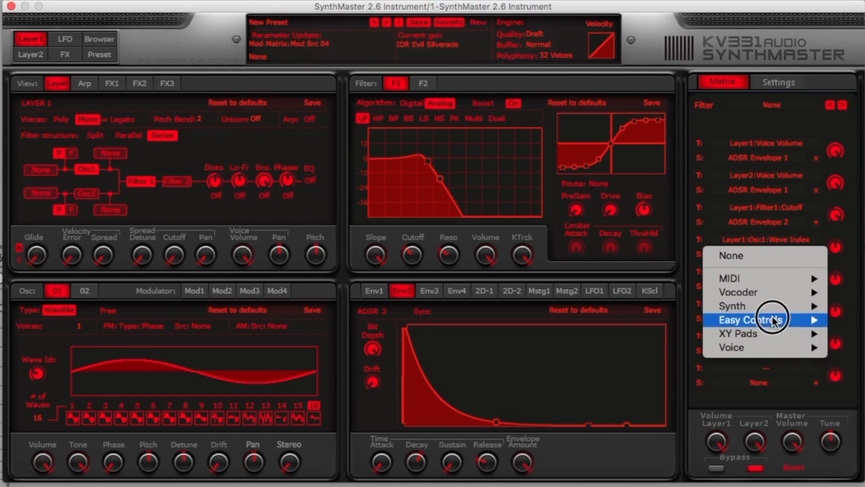
pyautogui.moveTo(772, 309)
pyautogui.moveTo(772, 348)
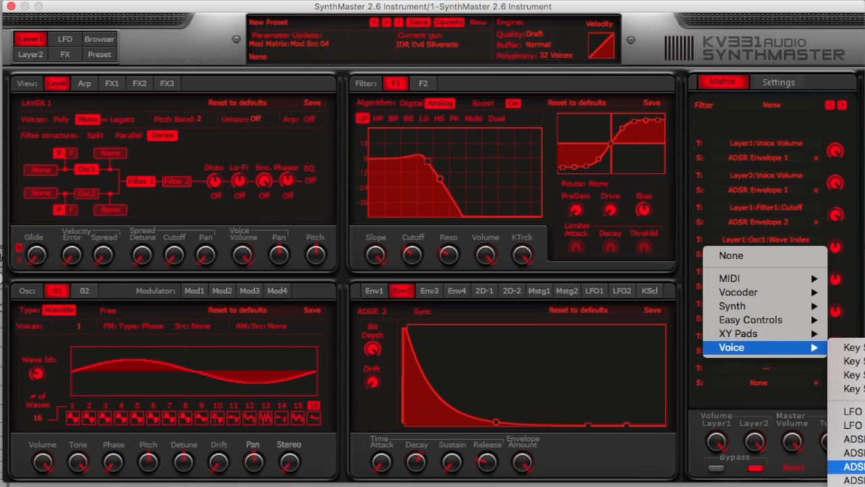
pyautogui.click(853, 466)
pyautogui.click(153, 183)
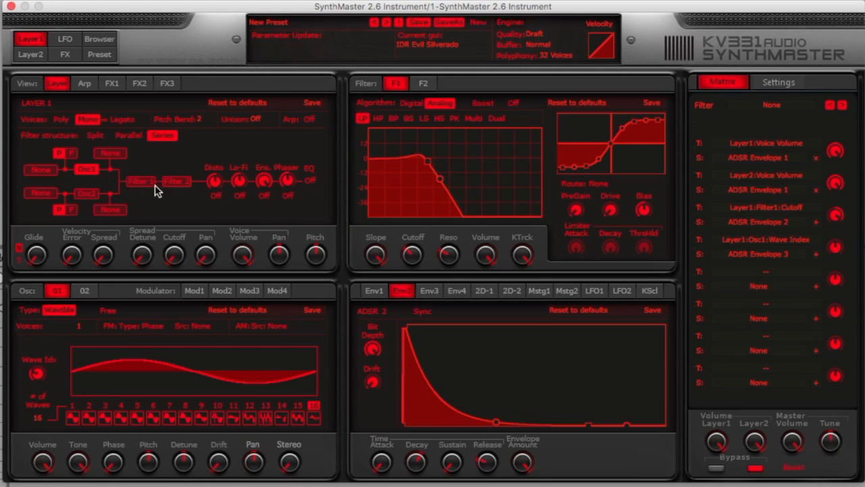
# Shape ADSR envelope 3 with a long curved attack and minimum sustain, and raise its modulation amount on oscillator 1's wave index.
pyautogui.click(428, 291)
pyautogui.moveTo(383, 454); pyautogui.dragTo(387, 371)
pyautogui.moveTo(483, 327); pyautogui.dragTo(473, 379)
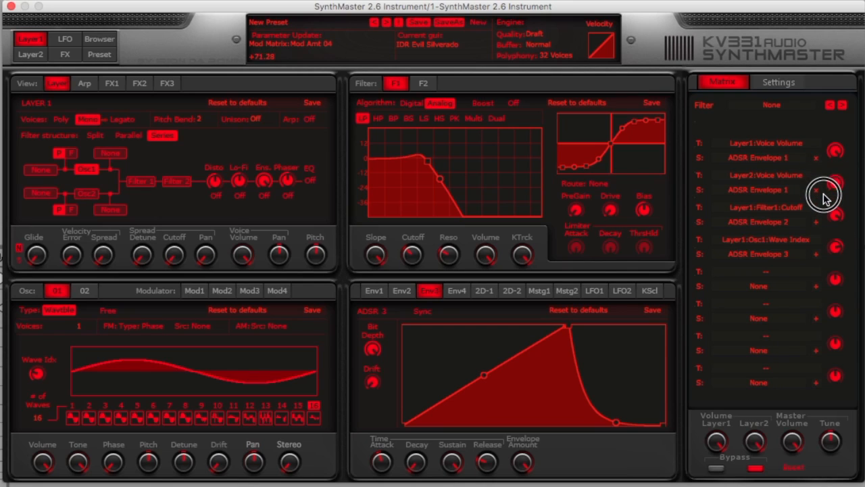
pyautogui.moveTo(488, 379); pyautogui.dragTo(493, 429)
pyautogui.moveTo(567, 327); pyautogui.dragTo(592, 326)
pyautogui.moveTo(450, 457); pyautogui.dragTo(420, 300)
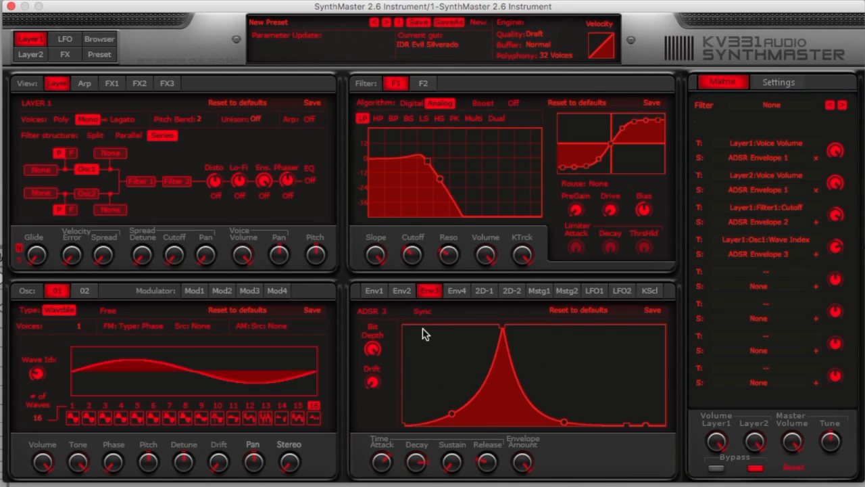
pyautogui.moveTo(454, 408); pyautogui.dragTo(454, 379)
pyautogui.moveTo(835, 250)
pyautogui.mouseDown()
pyautogui.moveTo(834, 224)
pyautogui.moveTo(831, 237)
pyautogui.mouseUp()
# Switch on layer 1's distortion and go over its pre- and post-distortion EQ.
pyautogui.moveTo(248, 191)
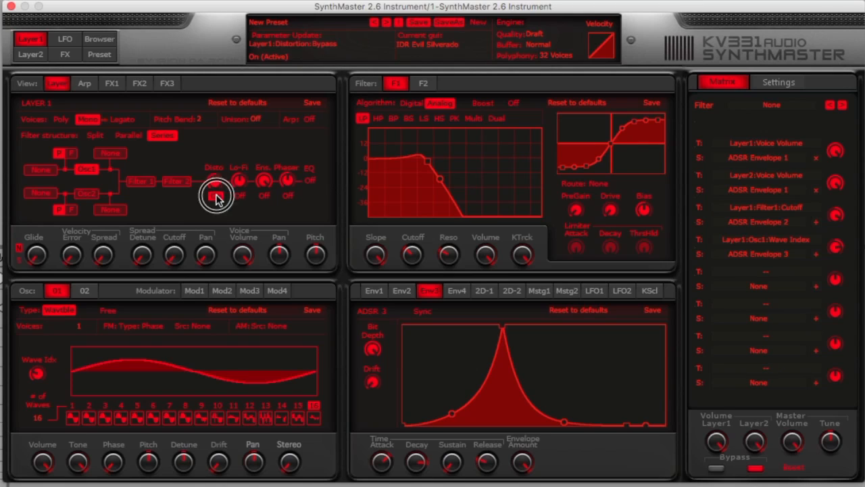
pyautogui.click(113, 85)
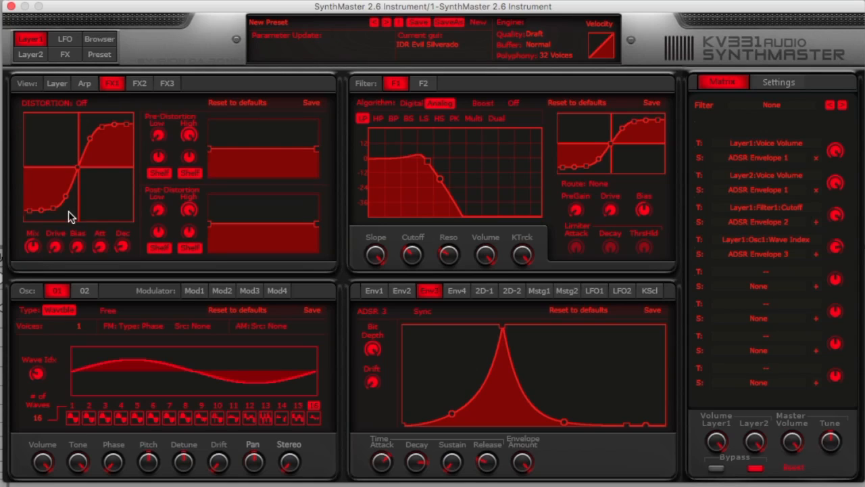
pyautogui.click(81, 102)
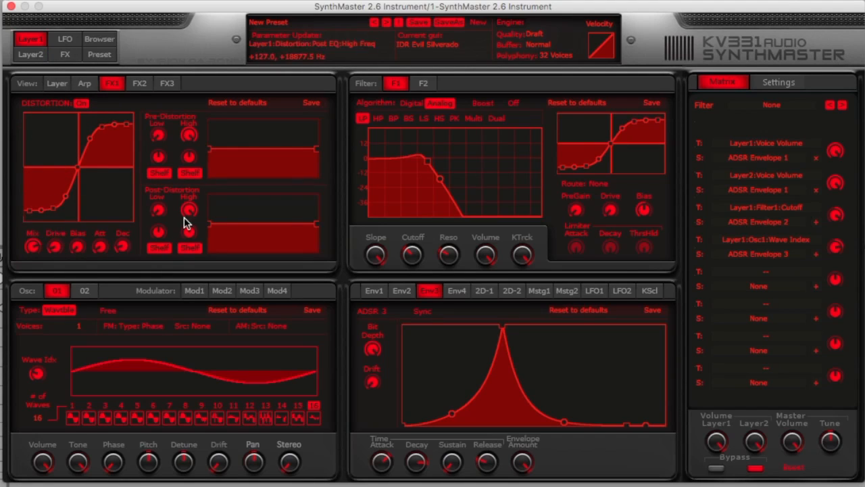
pyautogui.moveTo(218, 150); pyautogui.dragTo(288, 214)
# Try out layer 1's lo-fi effect with full mix and reduced bits, and the ensemble effect, leaving both switched off.
pyautogui.click(139, 83)
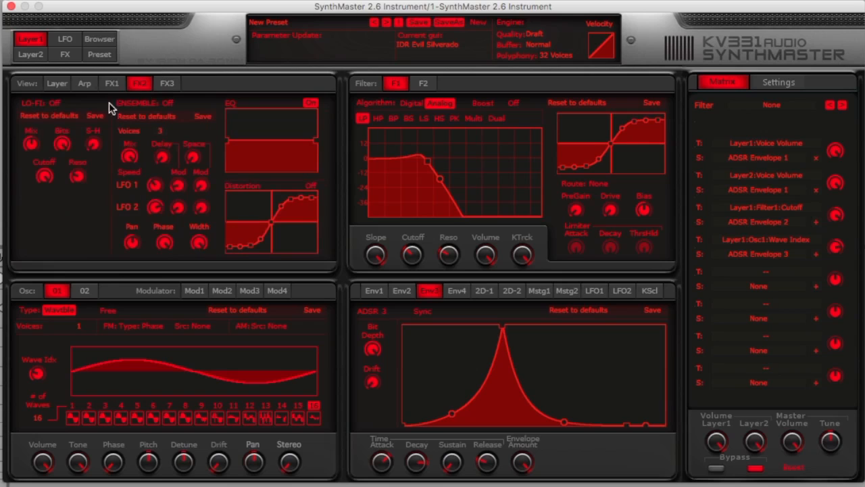
pyautogui.click(54, 103)
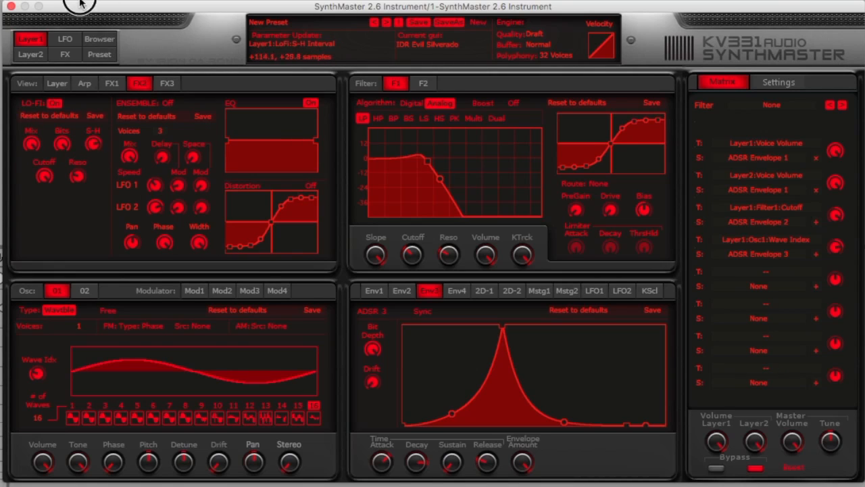
pyautogui.moveTo(59, 135); pyautogui.dragTo(46, 255)
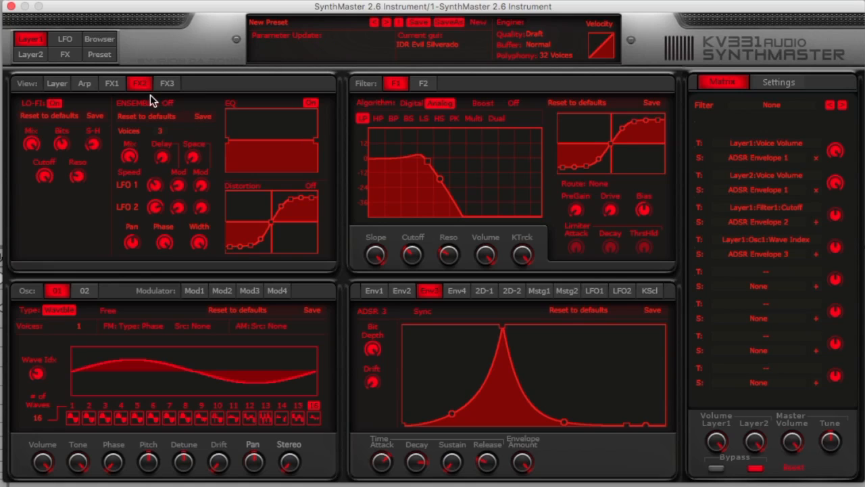
pyautogui.click(167, 103)
pyautogui.click(54, 103)
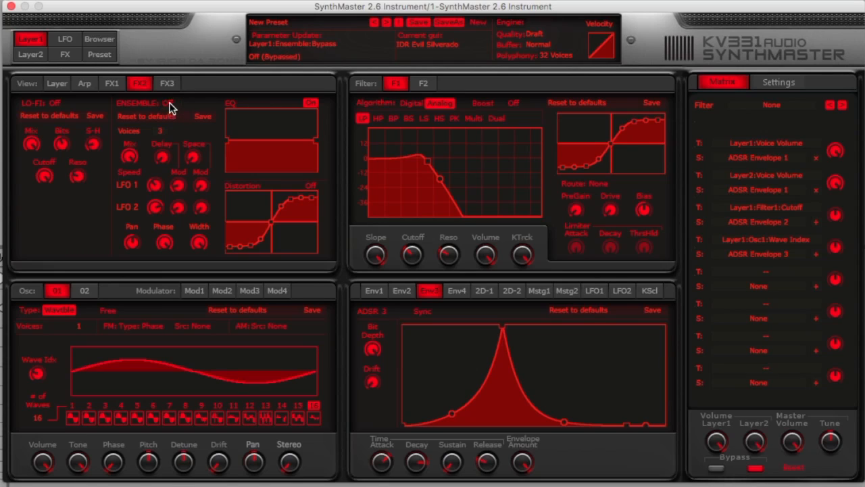
# Switch on layer 1's phaser, and cut the layer EQ's low band gain while raising its low cutoff.
pyautogui.click(167, 84)
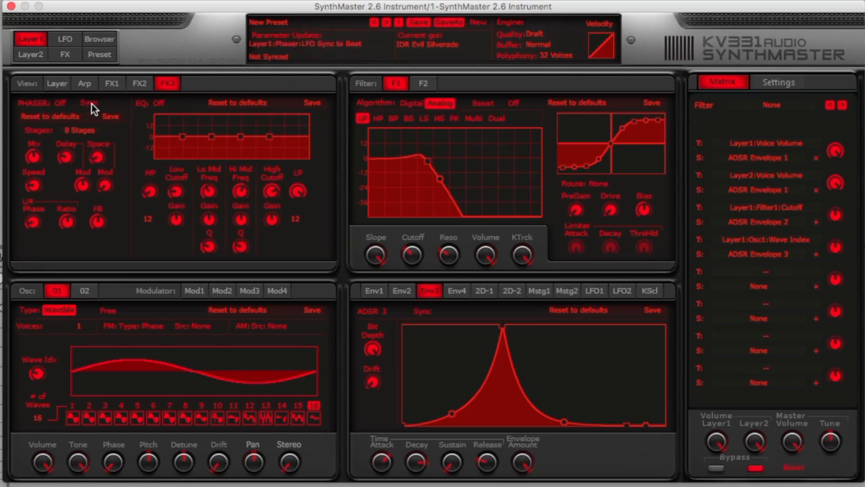
pyautogui.click(61, 103)
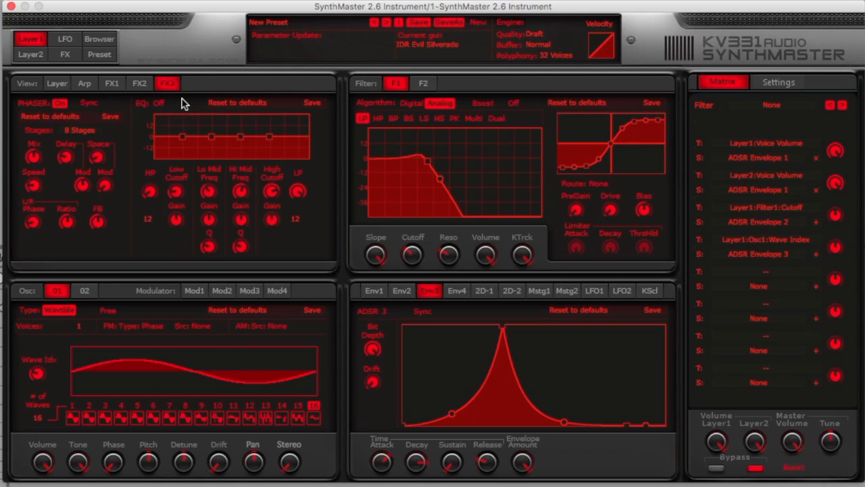
pyautogui.moveTo(181, 138); pyautogui.dragTo(235, 177)
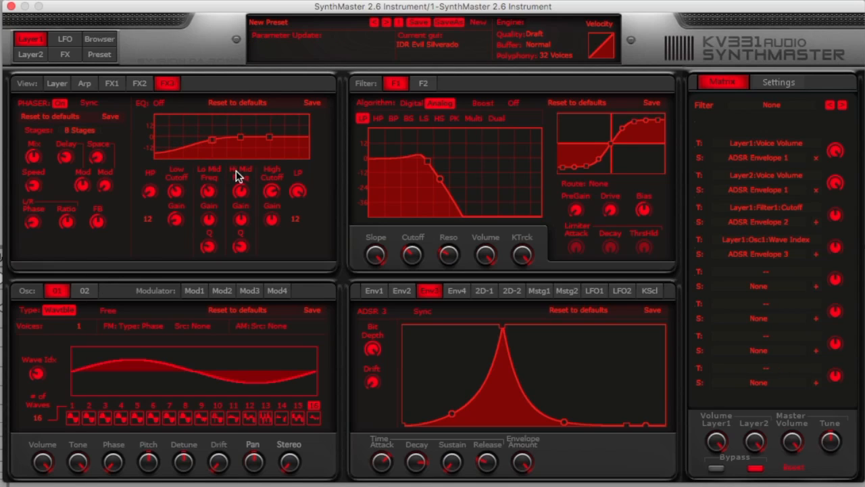